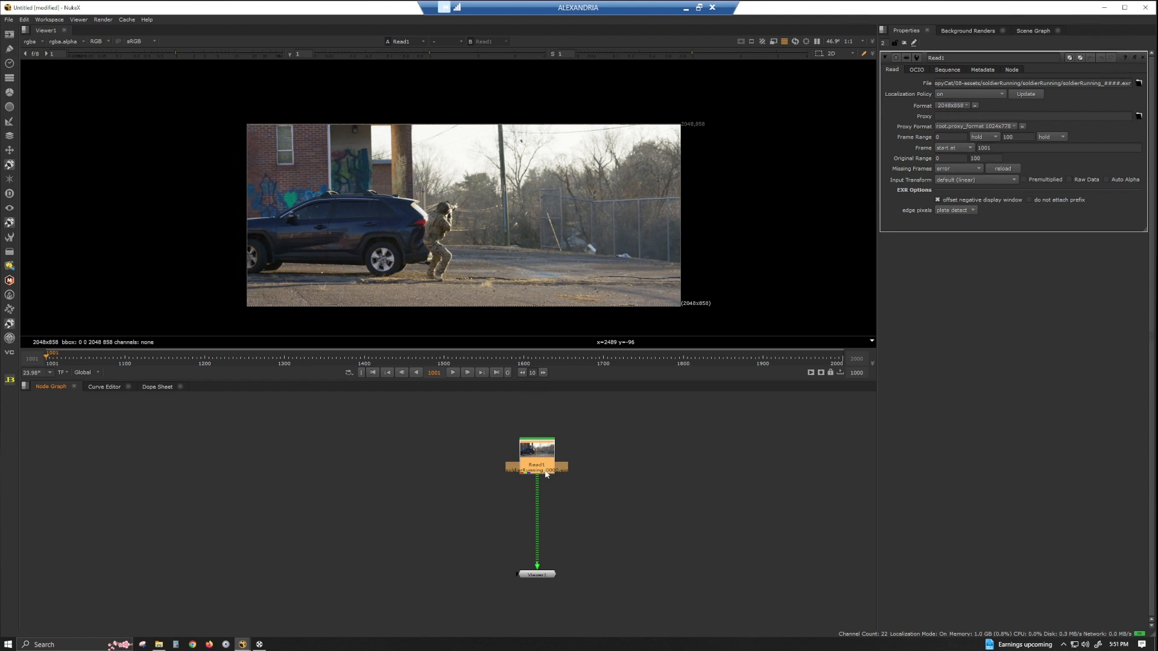
Open the project settings and set the frame range end to 1100.
{"action": "left_click", "coordinate": [752, 435]}
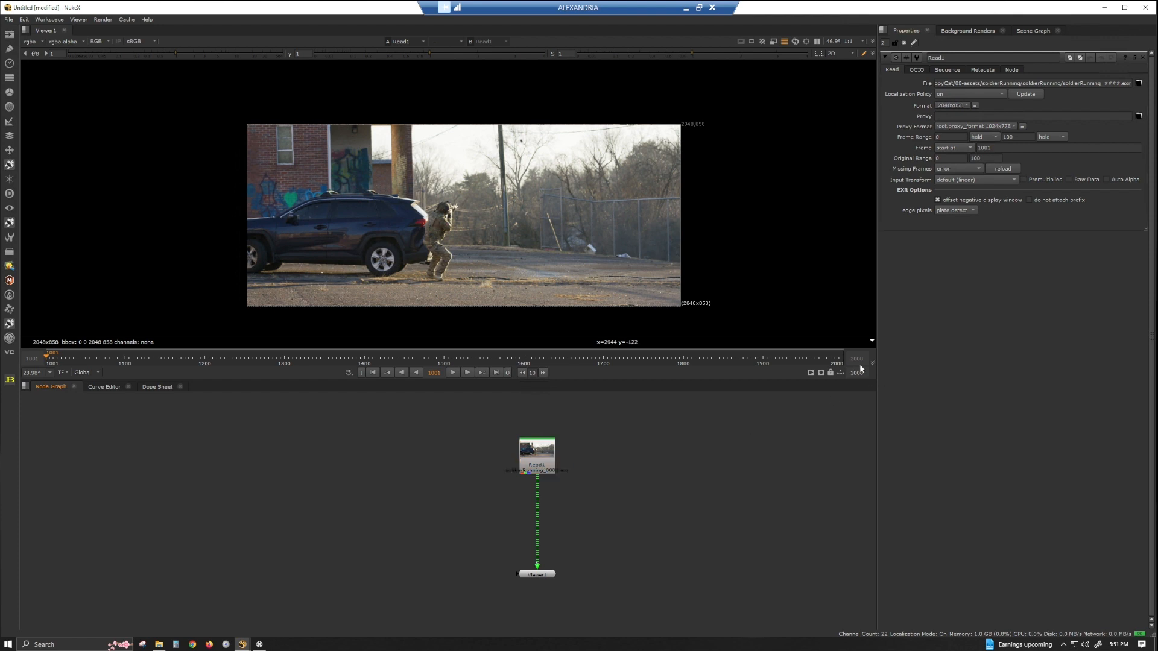
{"action": "key", "text": "s"}
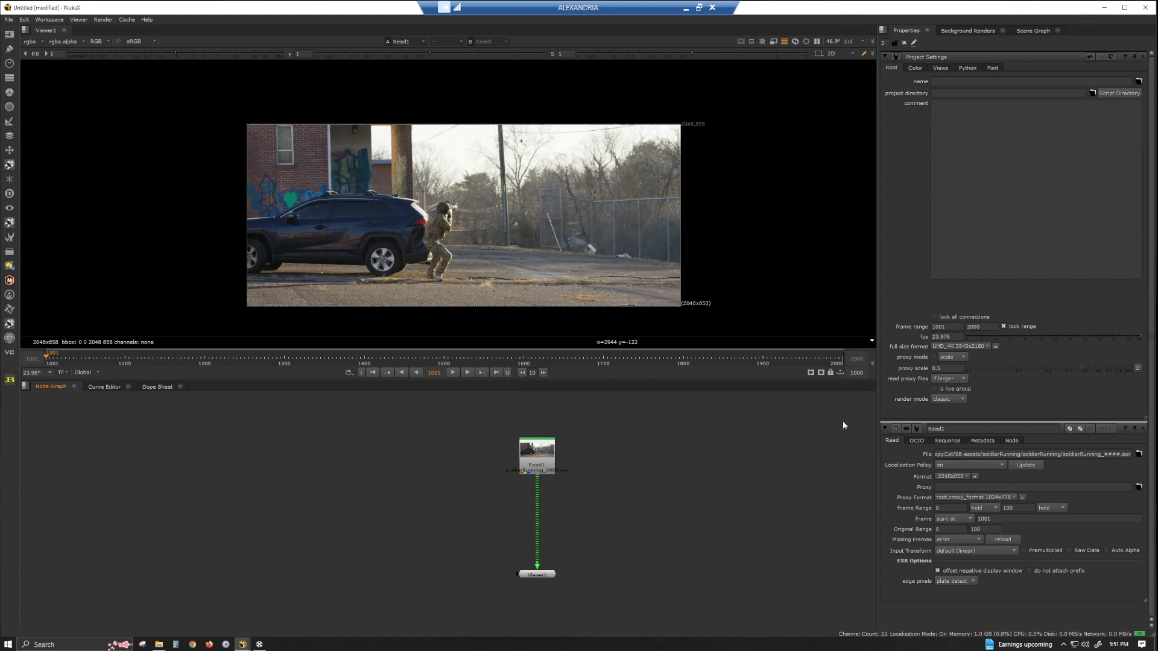
{"action": "double_click", "coordinate": [981, 326]}
{"action": "type", "text": "1100"}
{"action": "key", "text": "Return"}
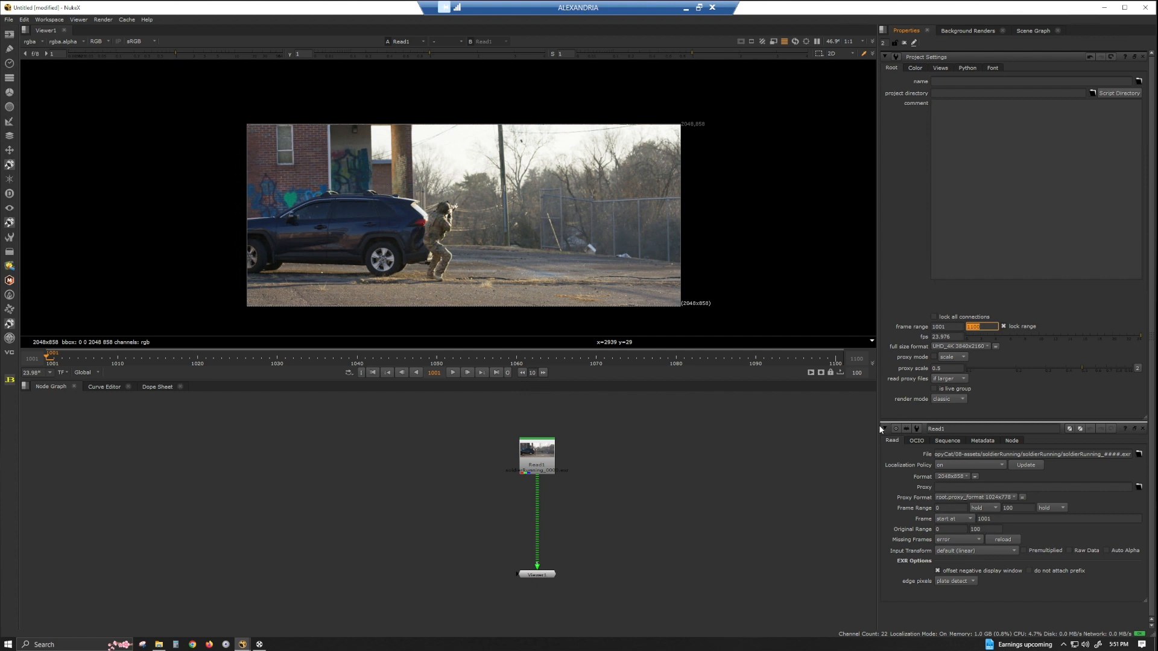
Set the project's full size format to 2048x858.
{"action": "left_click", "coordinate": [958, 348]}
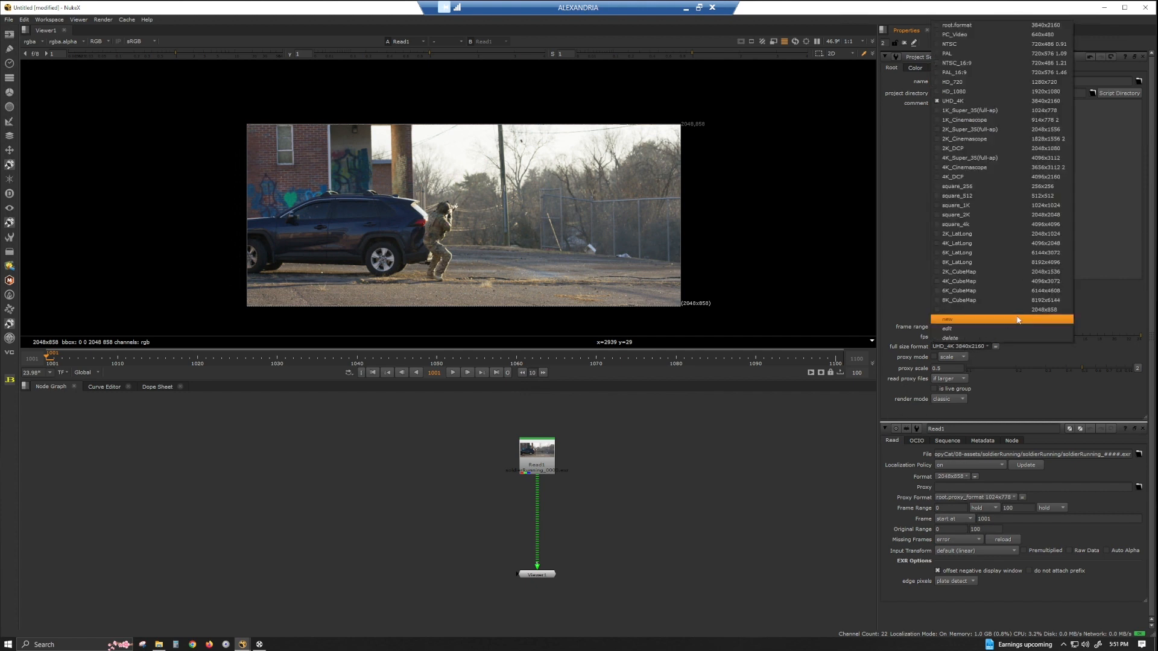
{"action": "left_click", "coordinate": [1037, 313]}
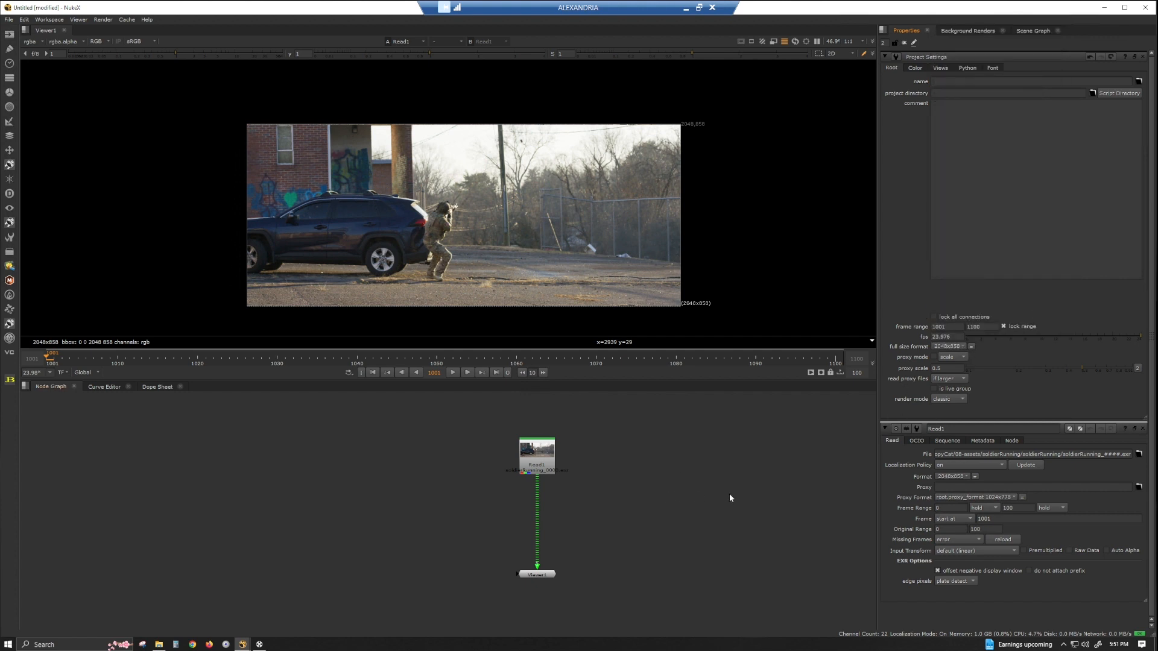
{"action": "left_click", "coordinate": [534, 463]}
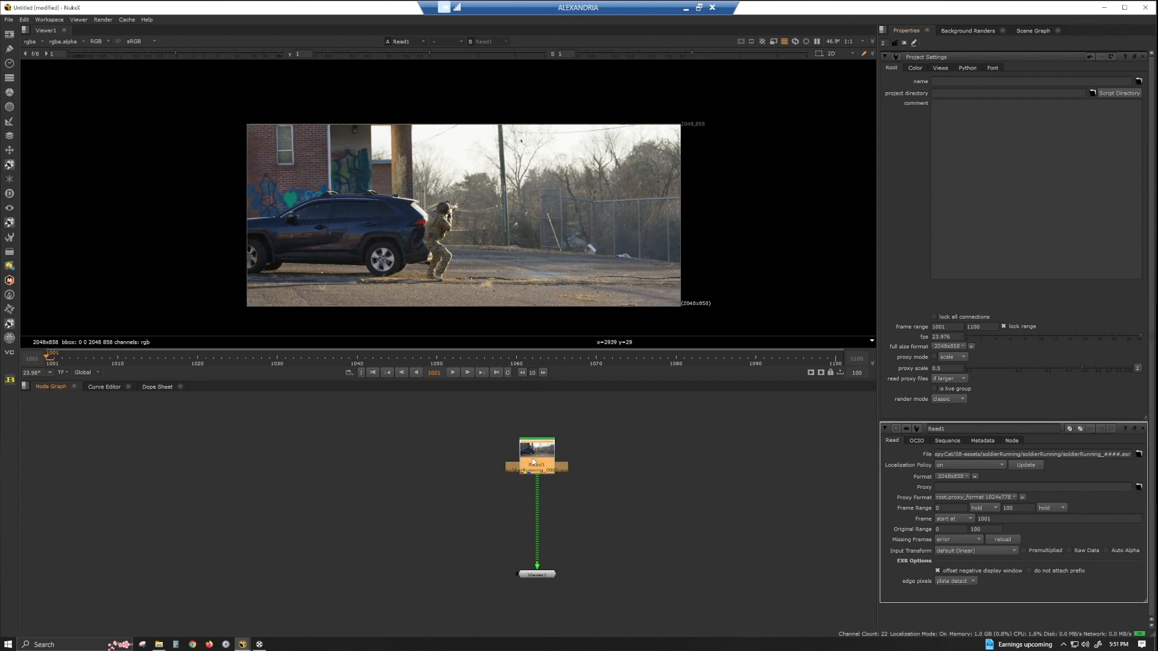
{"action": "left_click", "coordinate": [696, 496]}
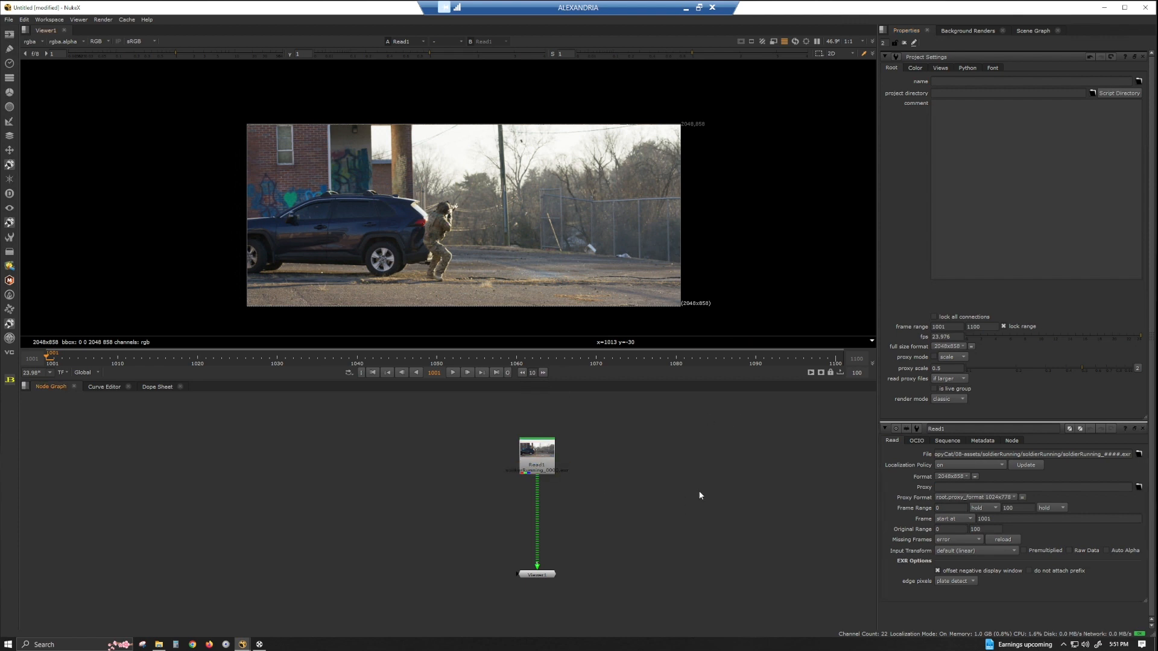
Save the script as tut in the soldierRunning folder.
{"action": "key", "text": "shift+s"}
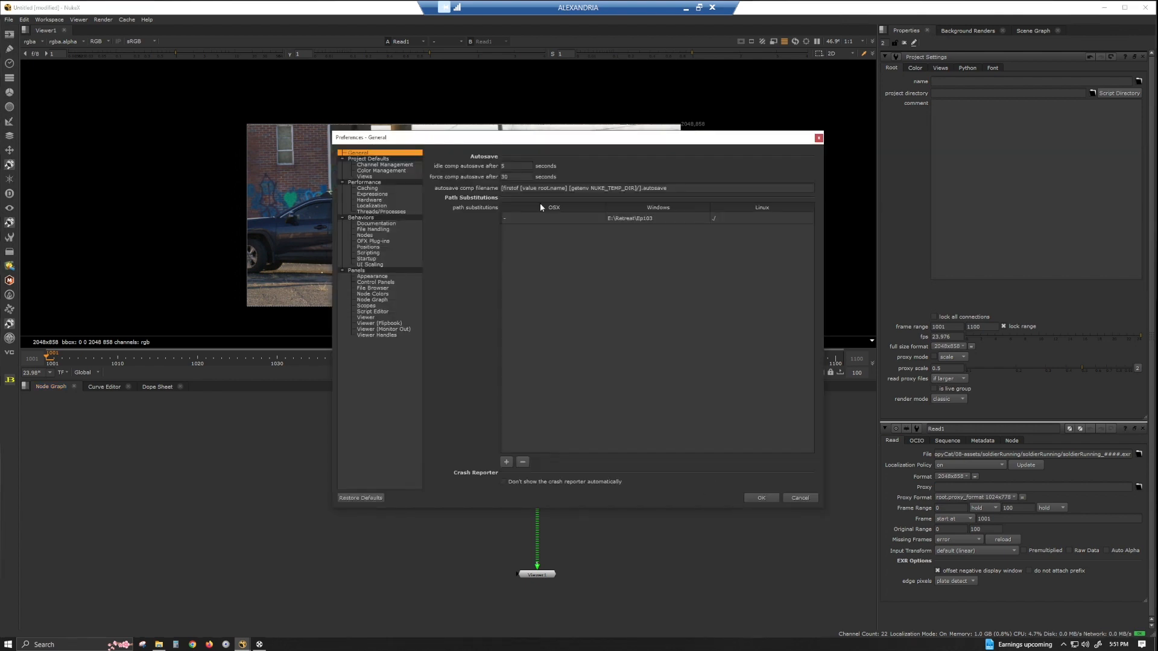
{"action": "left_click", "coordinate": [802, 496]}
{"action": "key", "text": "ctrl+shift+s"}
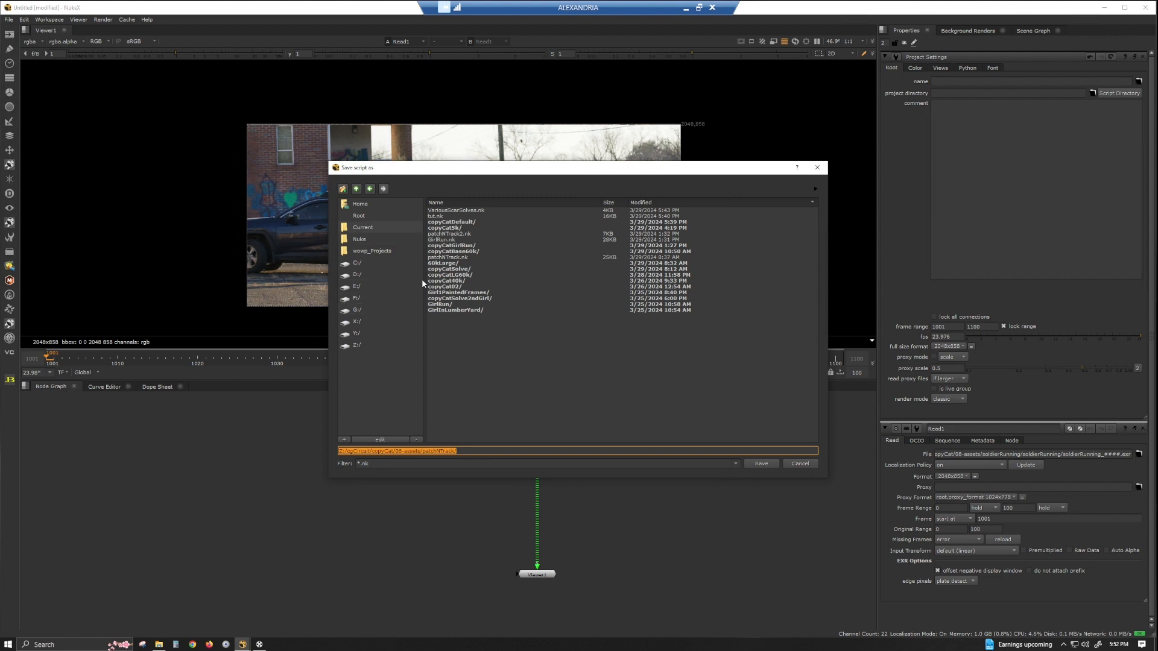
{"action": "left_click", "coordinate": [356, 189]}
{"action": "double_click", "coordinate": [481, 217]}
{"action": "type", "text": "tu"}
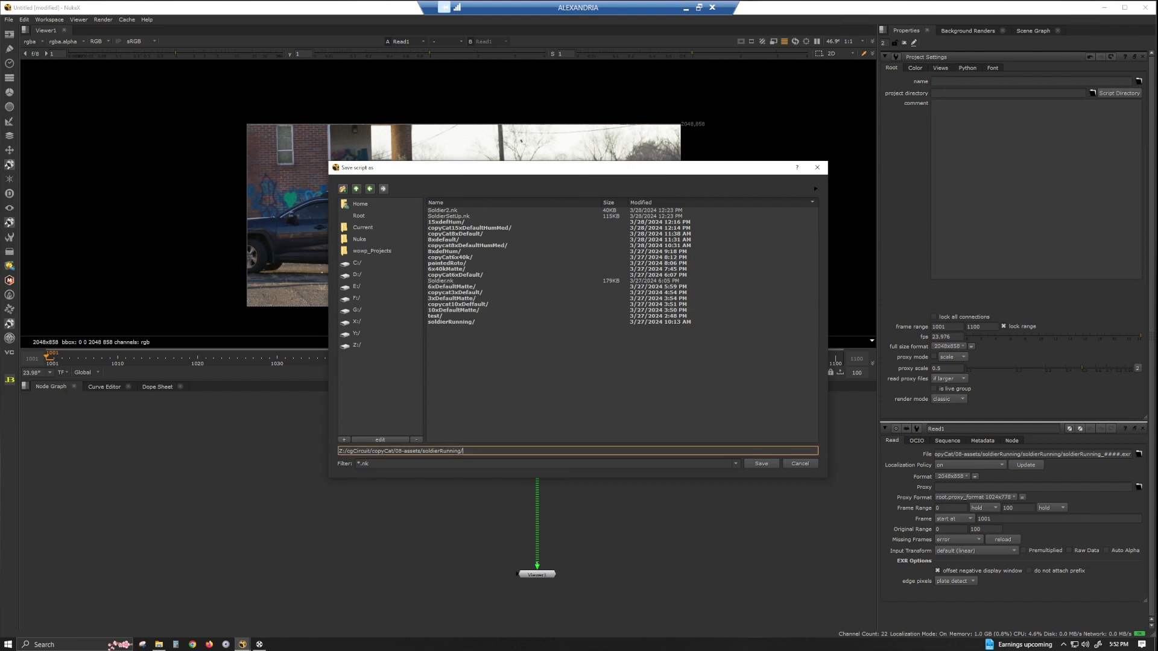
{"action": "type", "text": "t"}
{"action": "key", "text": "Return"}
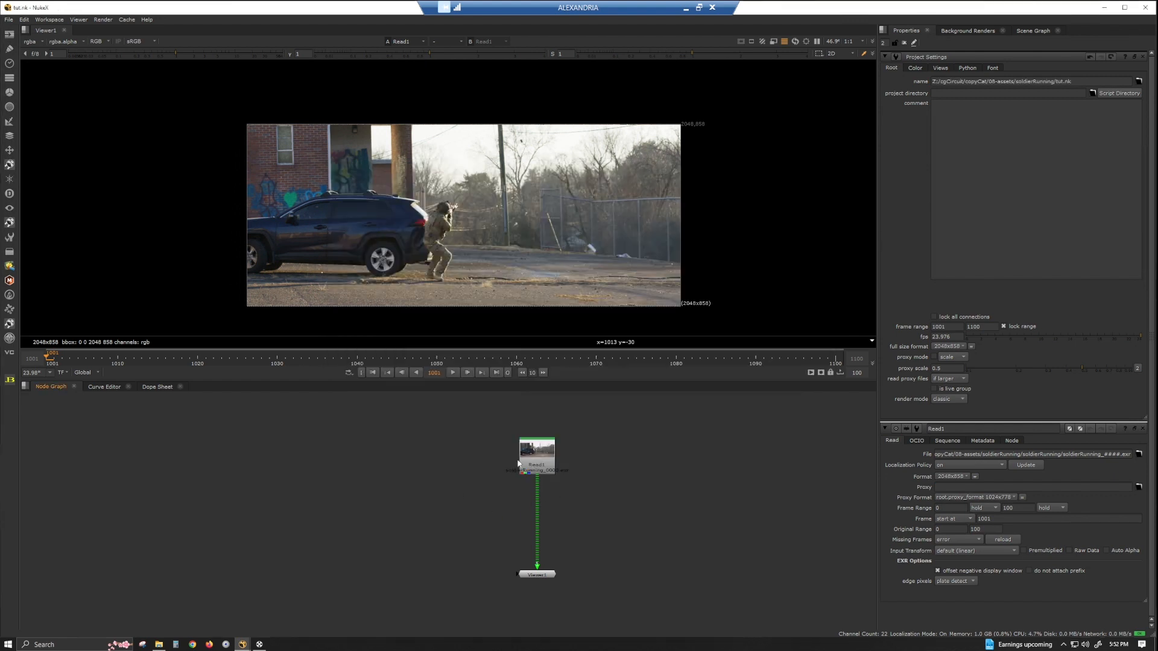
Add a FrameHold node holding frame 1001 beside the Read node.
{"action": "left_click_drag", "start_coordinate": [533, 466], "coordinate": [534, 459]}
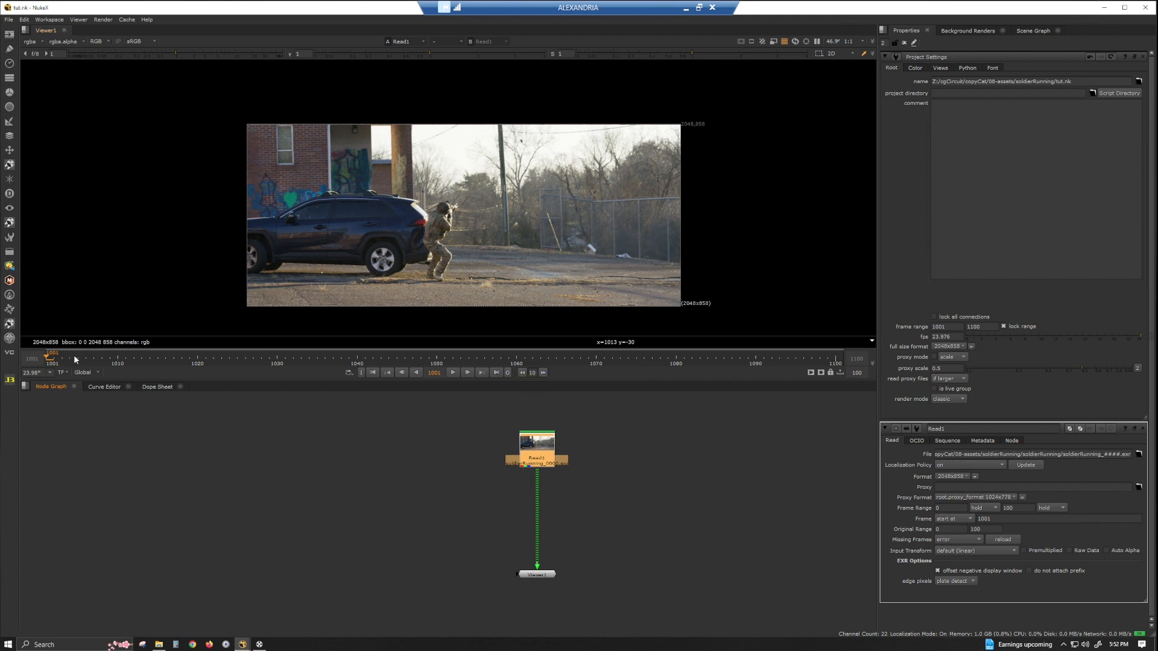
{"action": "left_click", "coordinate": [313, 511]}
{"action": "key", "text": "Tab"}
{"action": "type", "text": "frame"}
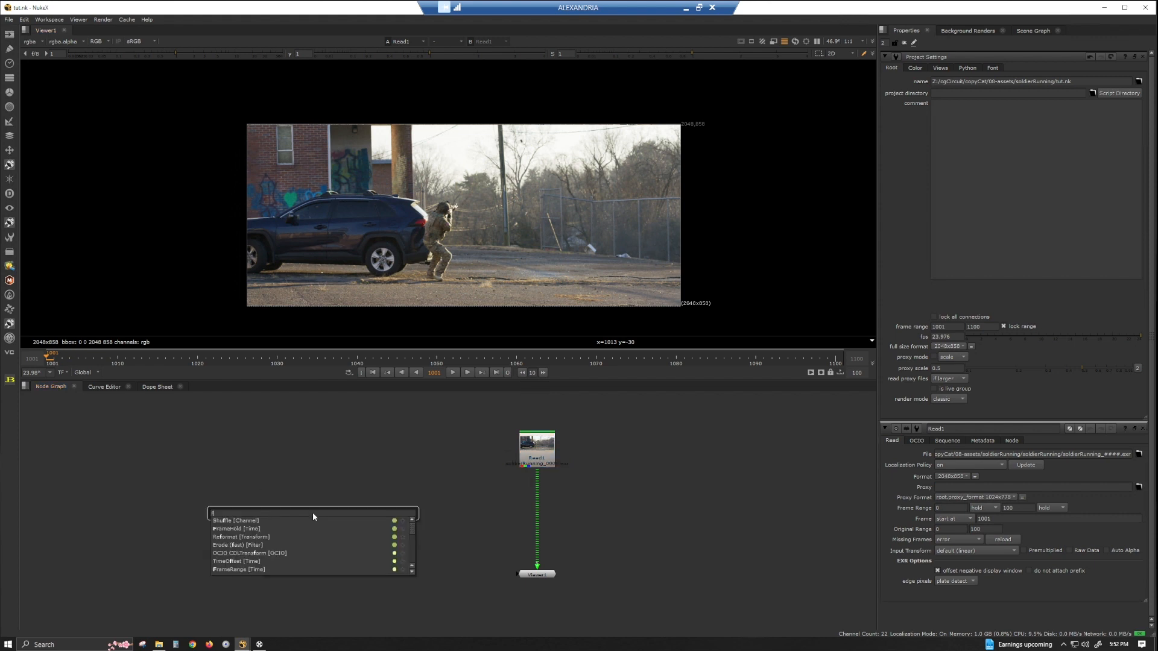
{"action": "key", "text": "Return"}
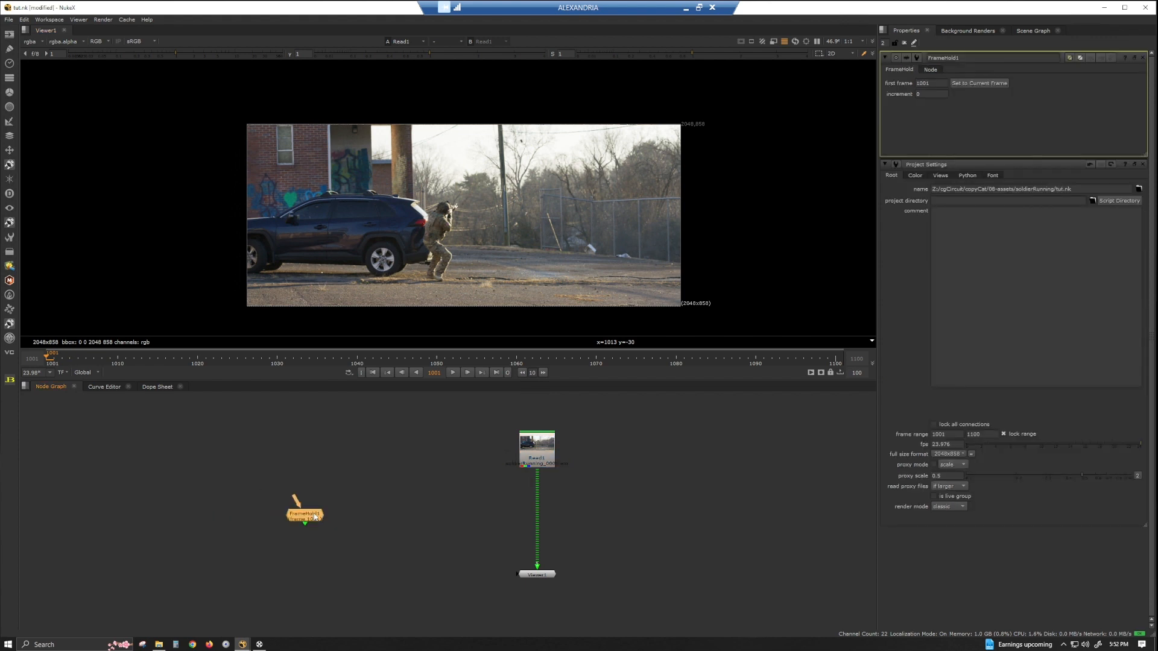
{"action": "left_click_drag", "start_coordinate": [313, 512], "coordinate": [458, 526]}
Go to frame 1050 and add a second FrameHold node holding that frame.
{"action": "left_click", "coordinate": [444, 352]}
{"action": "left_click", "coordinate": [512, 447]}
{"action": "key", "text": "Left"}
{"action": "key", "text": "Tab"}
{"action": "type", "text": "frame"}
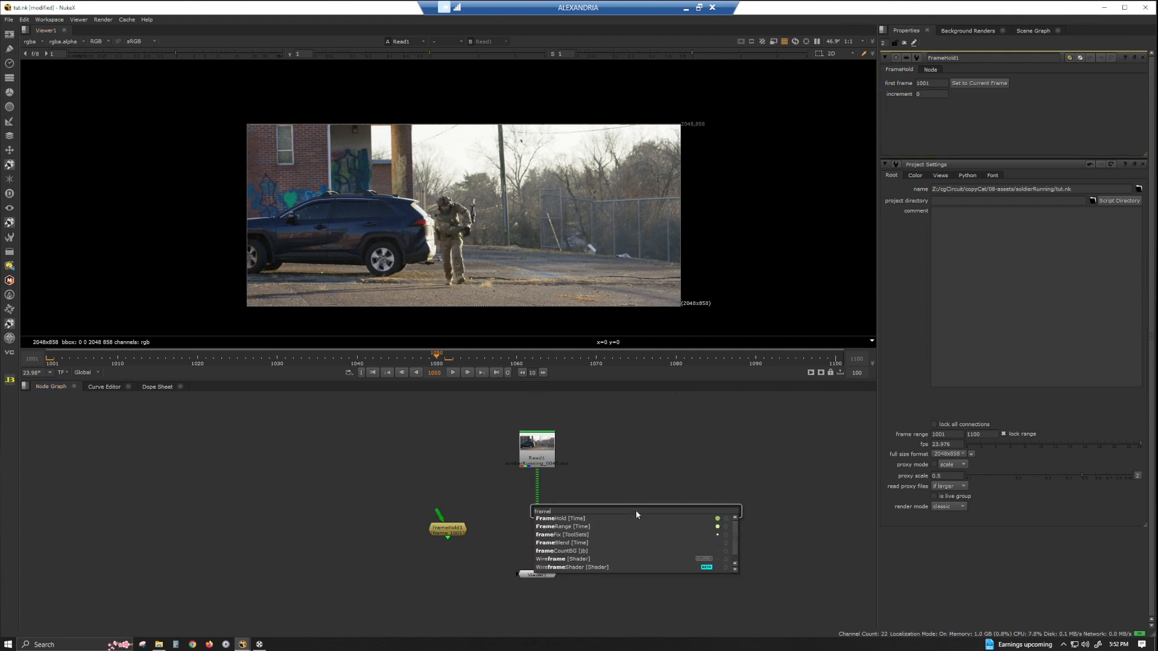
{"action": "key", "text": "Return"}
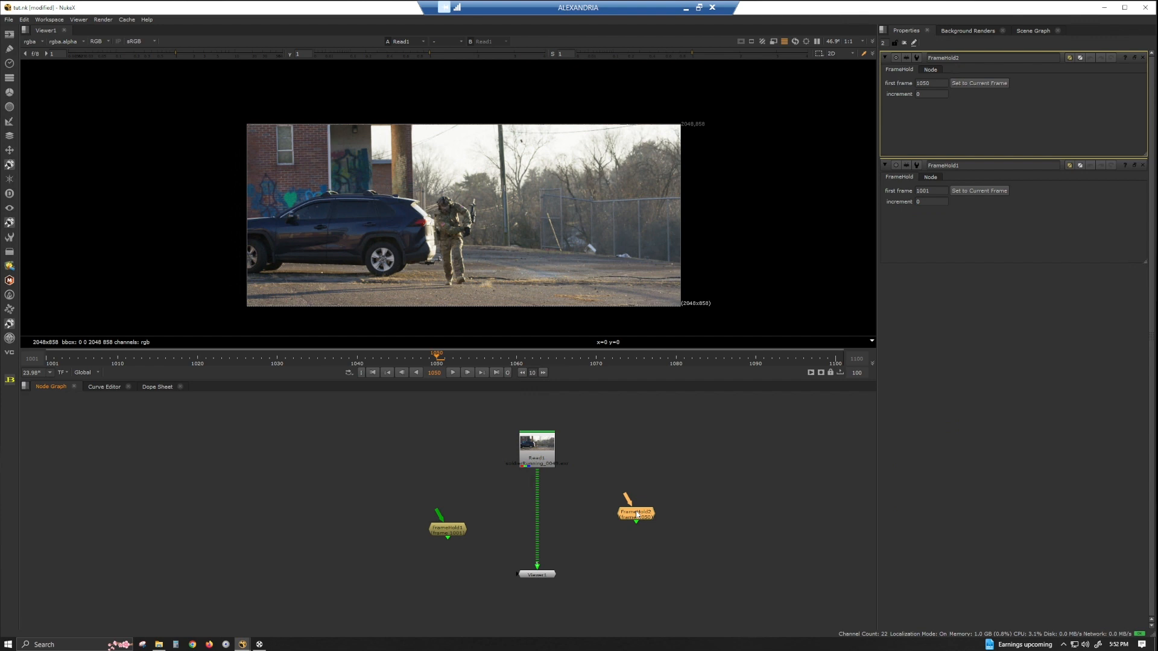
Go to frame 1100 and add a third FrameHold node holding that frame.
{"action": "left_click", "coordinate": [837, 357]}
{"action": "left_click", "coordinate": [733, 541]}
{"action": "key", "text": "Tab"}
{"action": "type", "text": "frame"}
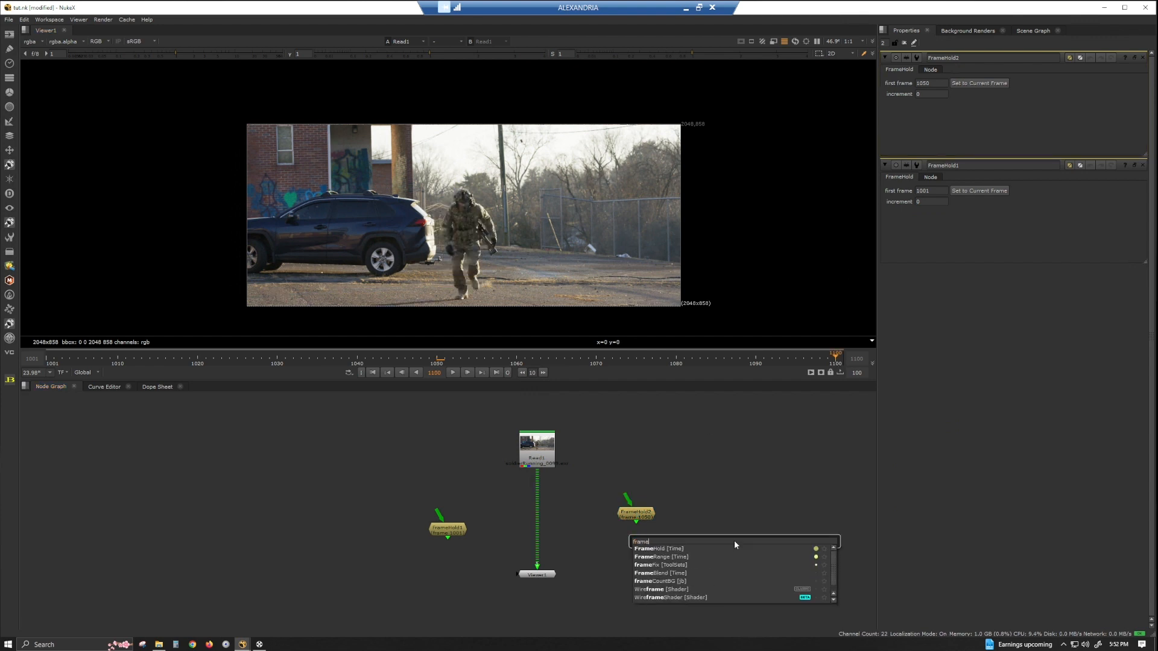
{"action": "key", "text": "Return"}
Arrange the FrameHold nodes and connect the first FrameHold's input to Read1.
{"action": "left_click_drag", "start_coordinate": [636, 517], "coordinate": [572, 533]}
{"action": "left_click_drag", "start_coordinate": [743, 548], "coordinate": [669, 525]}
{"action": "left_click_drag", "start_coordinate": [436, 513], "coordinate": [535, 424]}
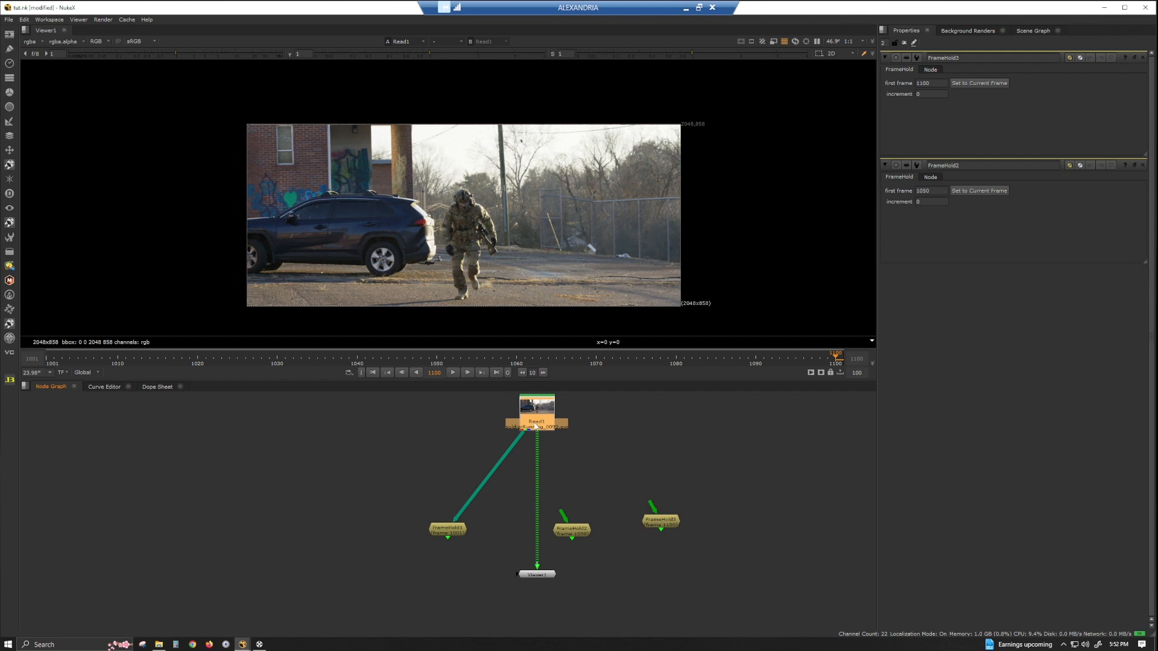
Insert a Shuffle node below Read1 and set its second input layer to rgba.
{"action": "key", "text": "Tab"}
{"action": "type", "text": "shuf"}
{"action": "key", "text": "Return"}
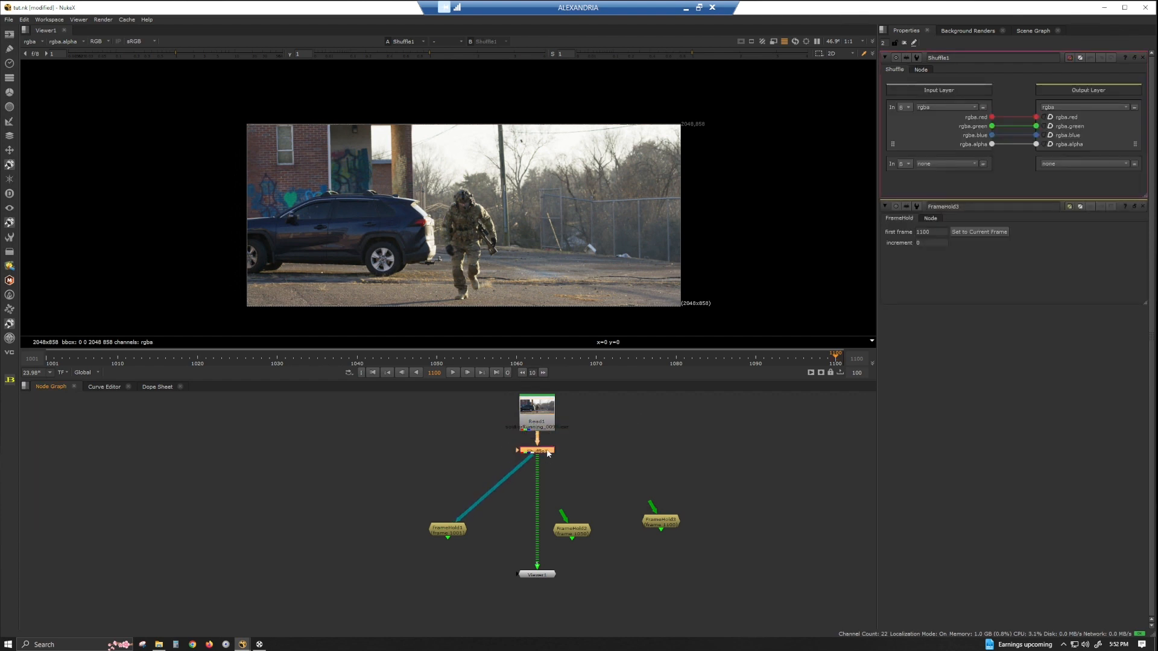
{"action": "left_click", "coordinate": [940, 163]}
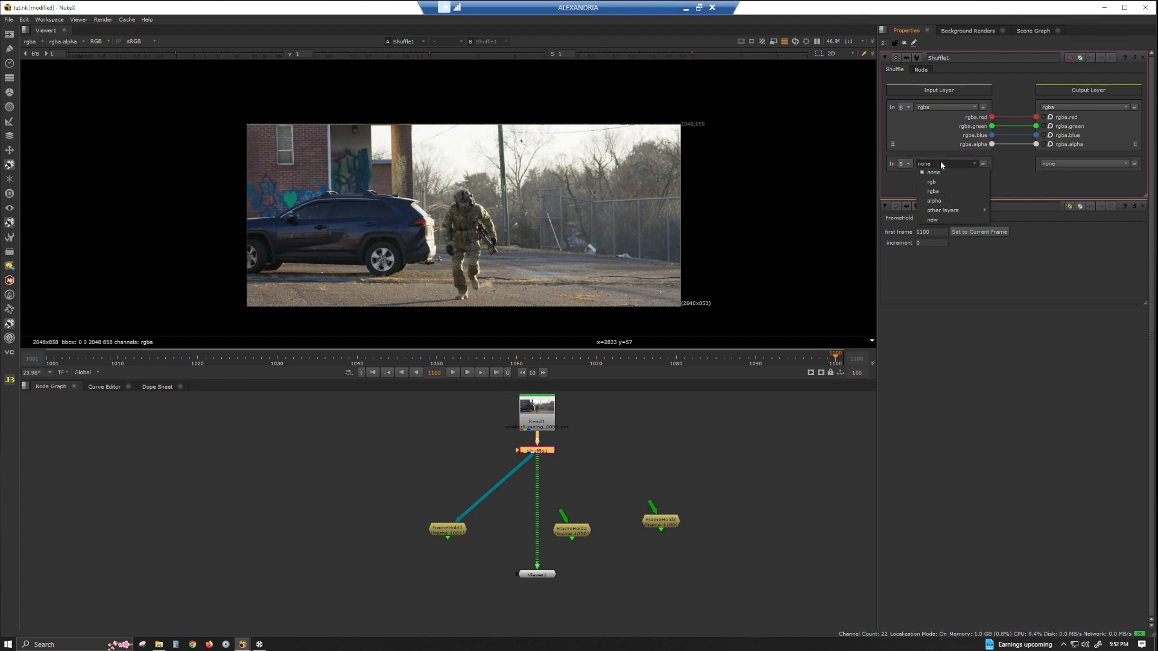
{"action": "left_click", "coordinate": [941, 193]}
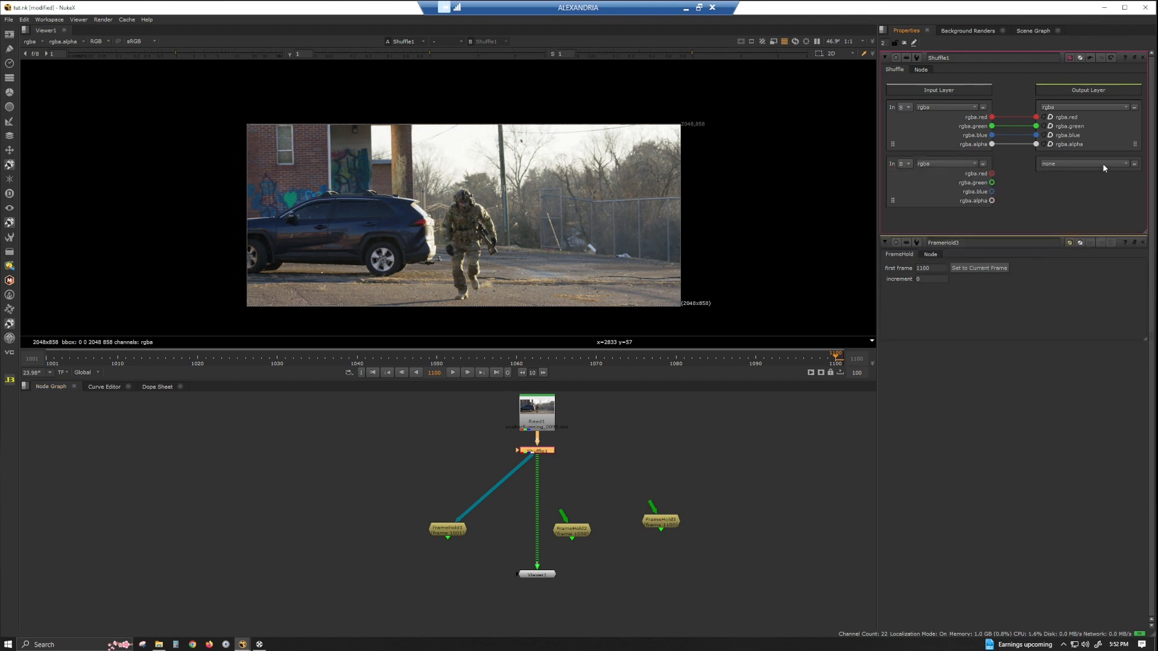
Create a new output layer named plate with rgba channels and route all four channels into it.
{"action": "left_click", "coordinate": [1104, 163]}
{"action": "left_click", "coordinate": [1083, 335]}
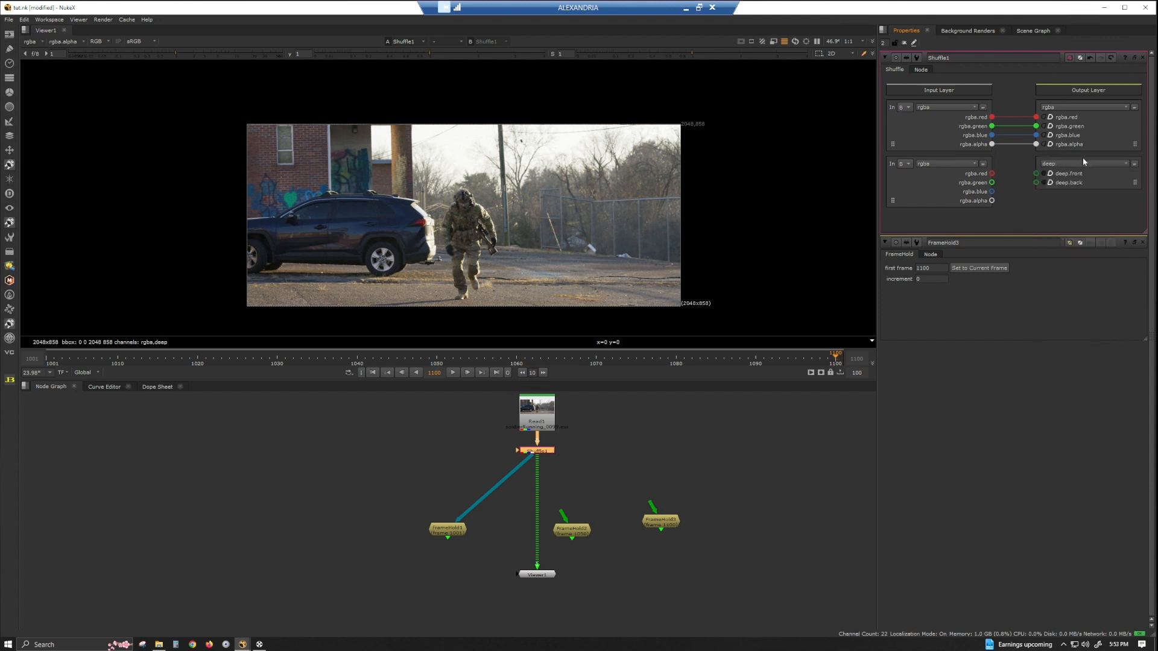
{"action": "left_click", "coordinate": [1082, 163]}
{"action": "left_click", "coordinate": [1084, 335]}
{"action": "type", "text": "plate"}
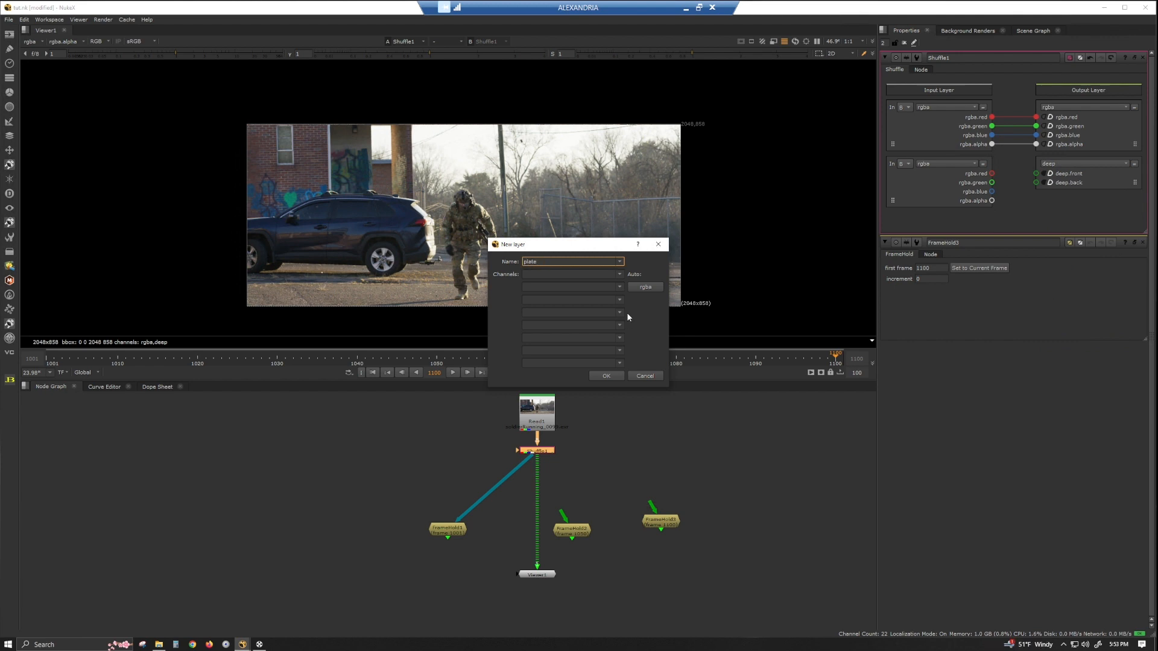
{"action": "left_click", "coordinate": [642, 288]}
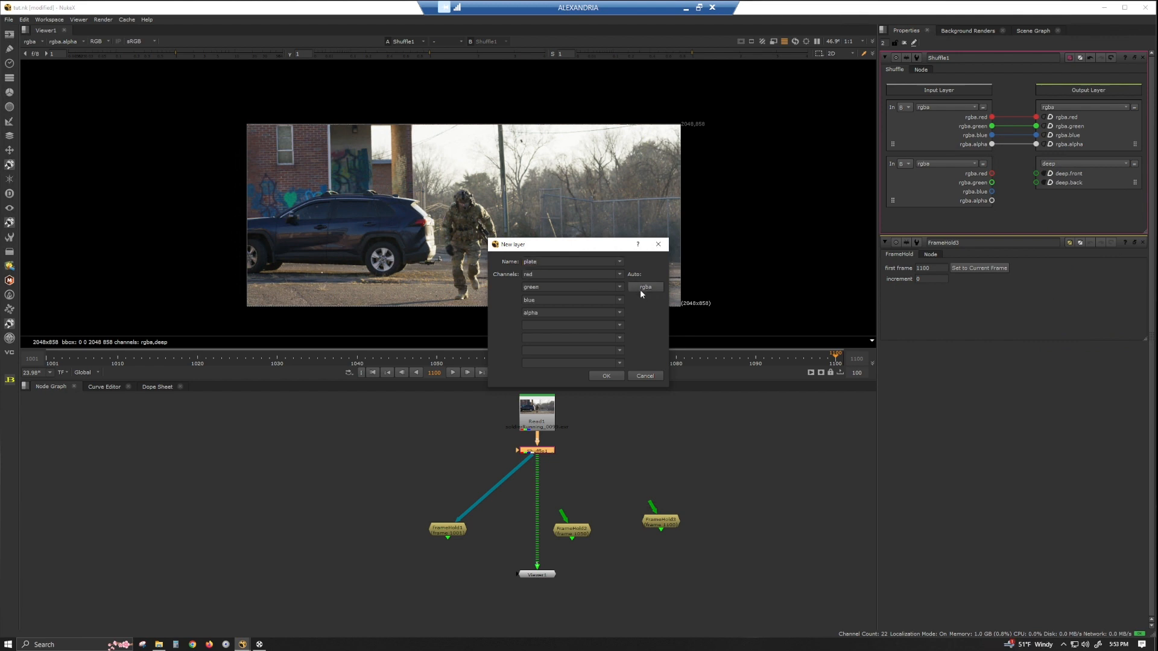
{"action": "left_click", "coordinate": [606, 375]}
{"action": "left_click_drag", "start_coordinate": [893, 202], "coordinate": [1069, 201]}
Add a FrameRange node below the Shuffle and set its frame range end to 1001.
{"action": "scroll", "coordinate": [639, 540], "scroll_direction": "down", "scroll_amount": 3}
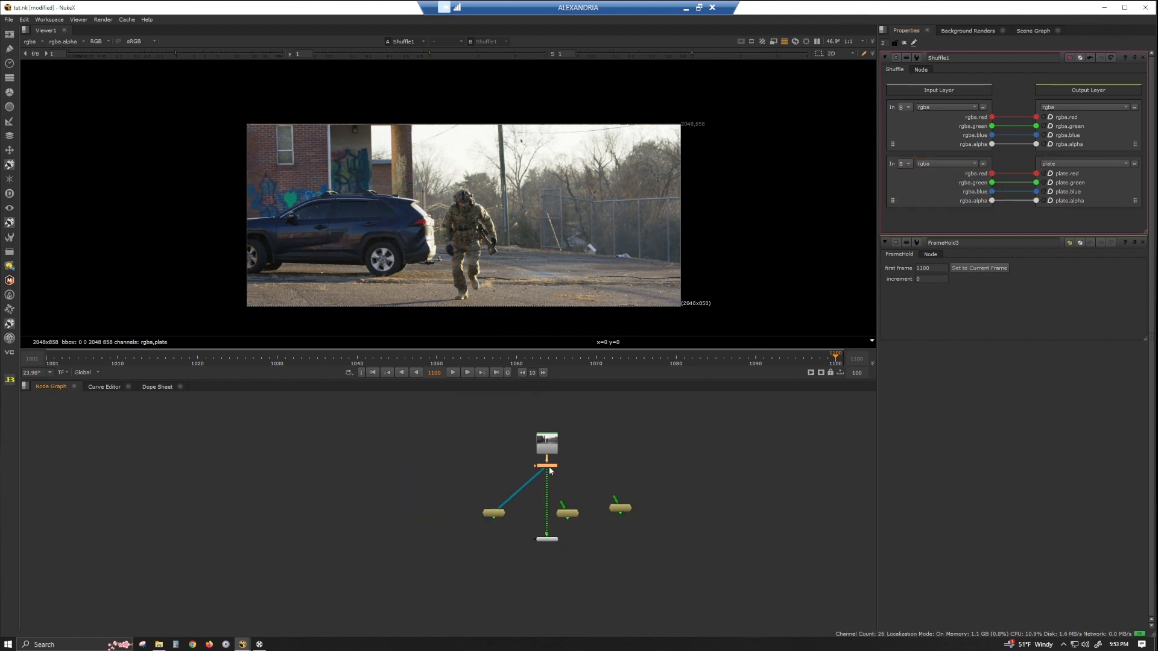
{"action": "key", "text": "Tab"}
{"action": "type", "text": "frame"}
{"action": "key", "text": "Down"}
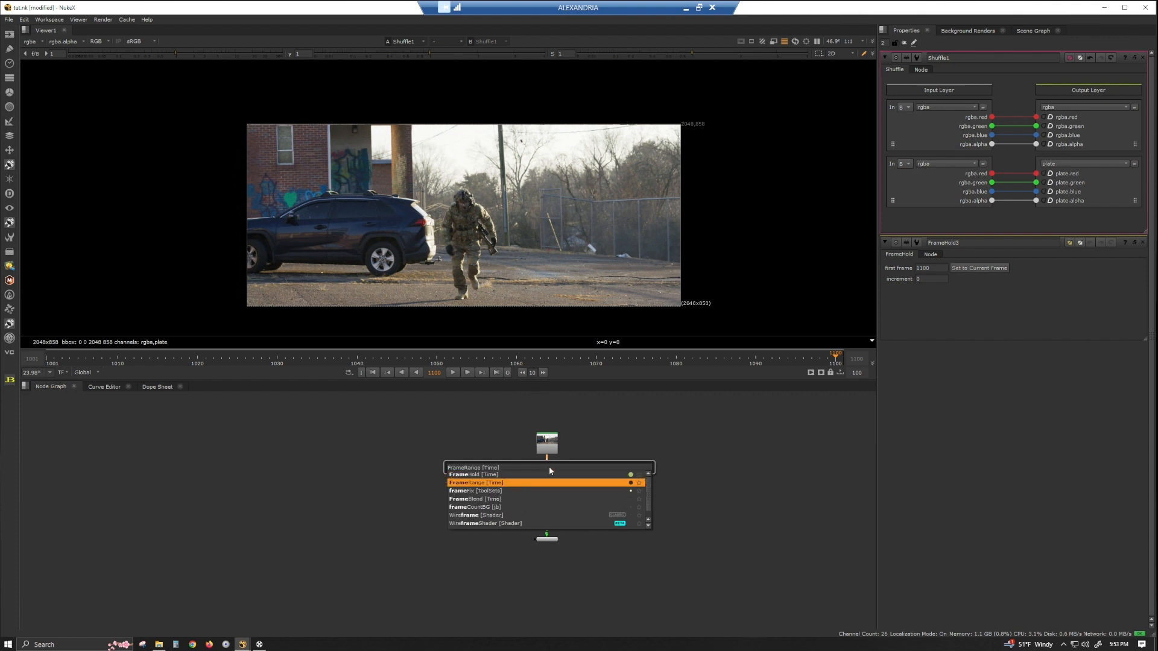
{"action": "key", "text": "Return"}
{"action": "left_click_drag", "start_coordinate": [972, 84], "coordinate": [873, 72]}
{"action": "type", "text": "1001"}
{"action": "key", "text": "Return"}
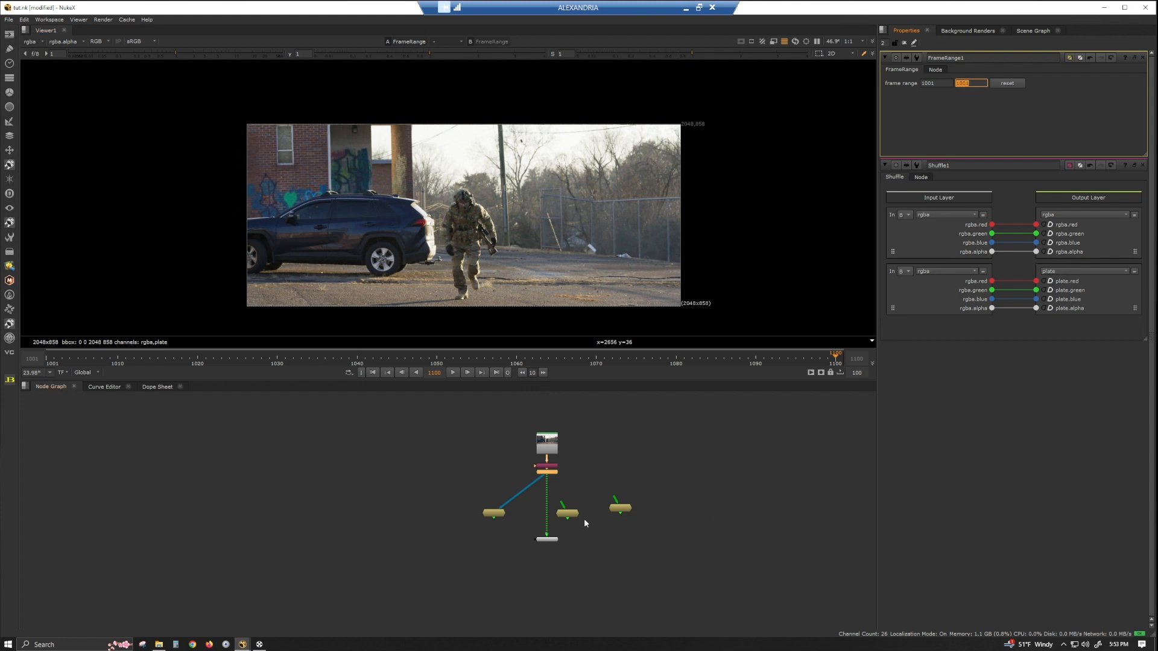
Move the Viewer node aside and add a Roto node below the first FrameHold.
{"action": "left_click", "coordinate": [555, 475]}
{"action": "left_click_drag", "start_coordinate": [548, 539], "coordinate": [750, 458]}
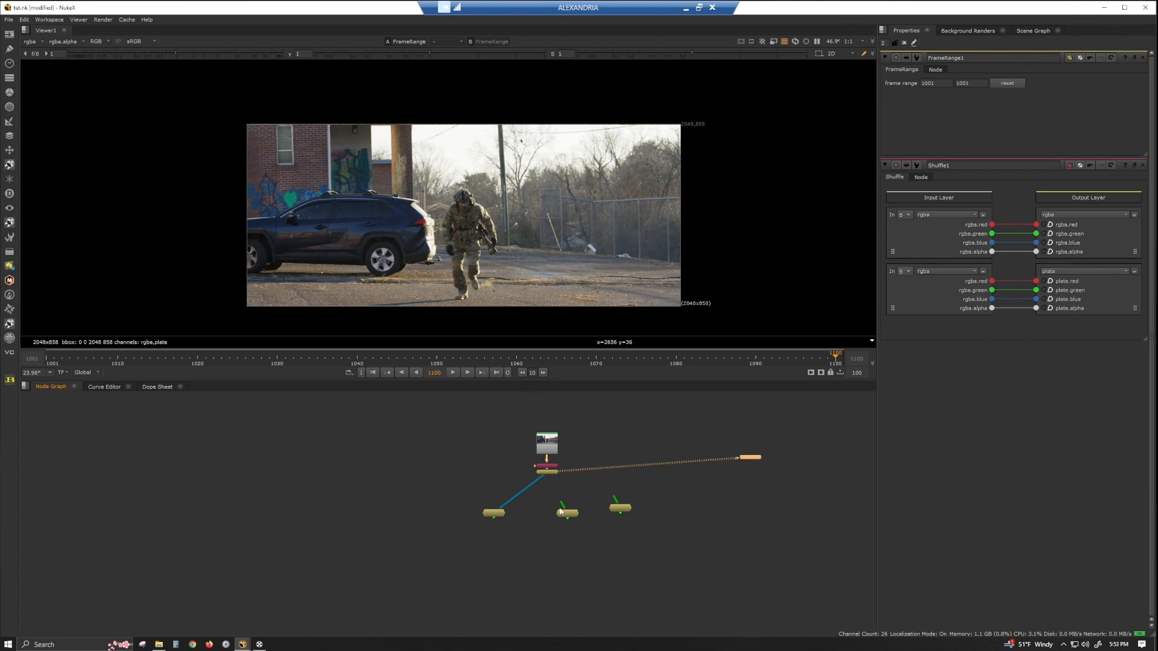
{"action": "scroll", "coordinate": [491, 517], "scroll_direction": "up", "scroll_amount": 4}
{"action": "scroll", "coordinate": [491, 517], "scroll_direction": "up", "scroll_amount": 1}
{"action": "left_click", "coordinate": [501, 514]}
{"action": "key", "text": "Tab"}
{"action": "type", "text": "ro"}
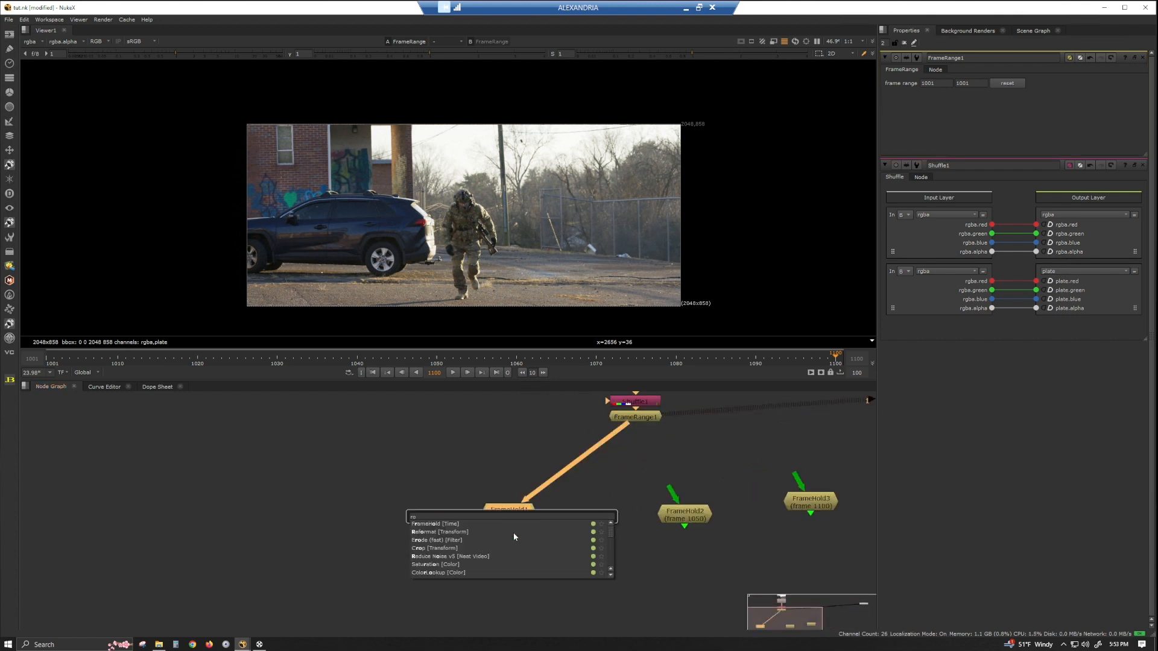
{"action": "type", "text": "to"}
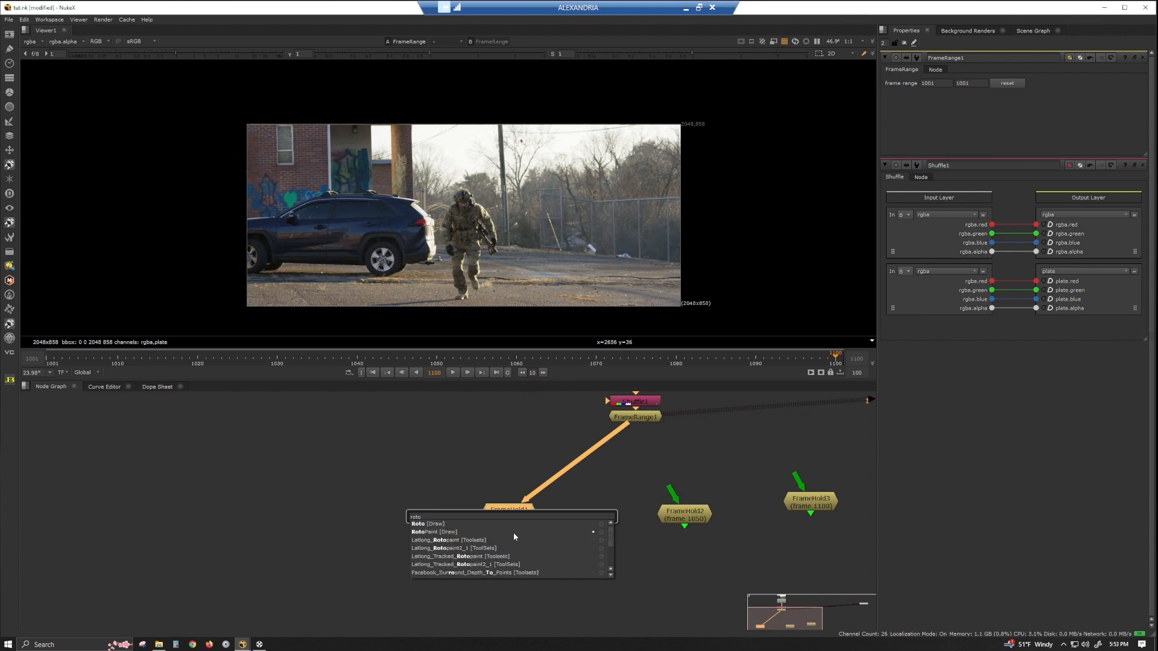
{"action": "key", "text": "Return"}
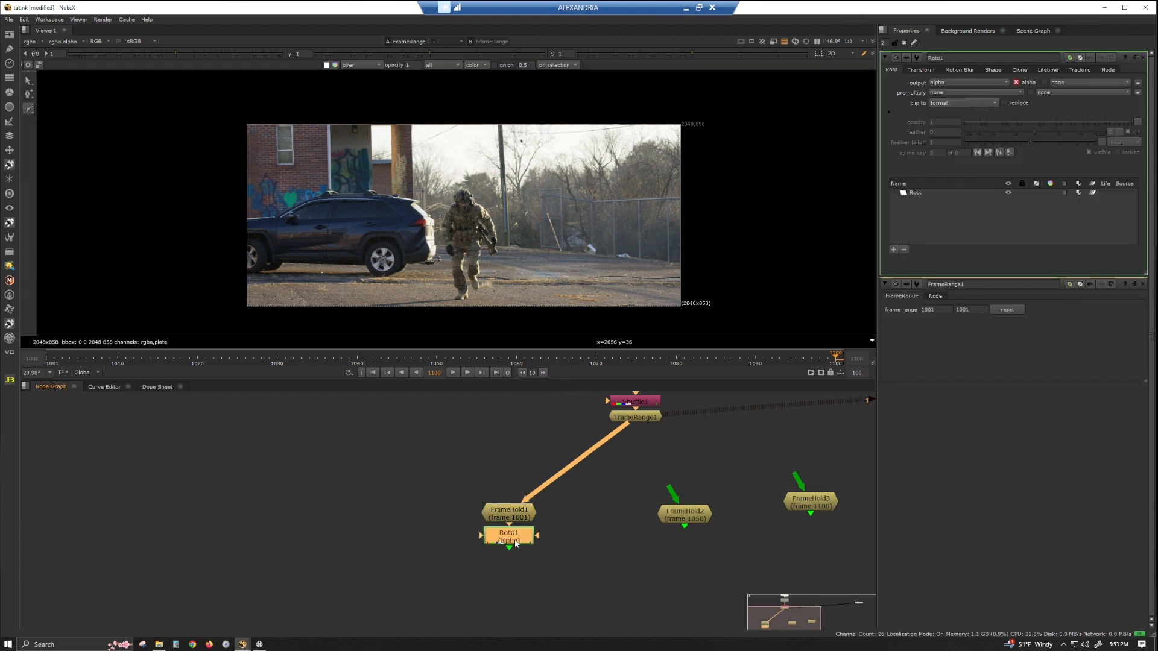
View the Roto node and set its premultiply to rgba.
{"action": "key", "text": "1"}
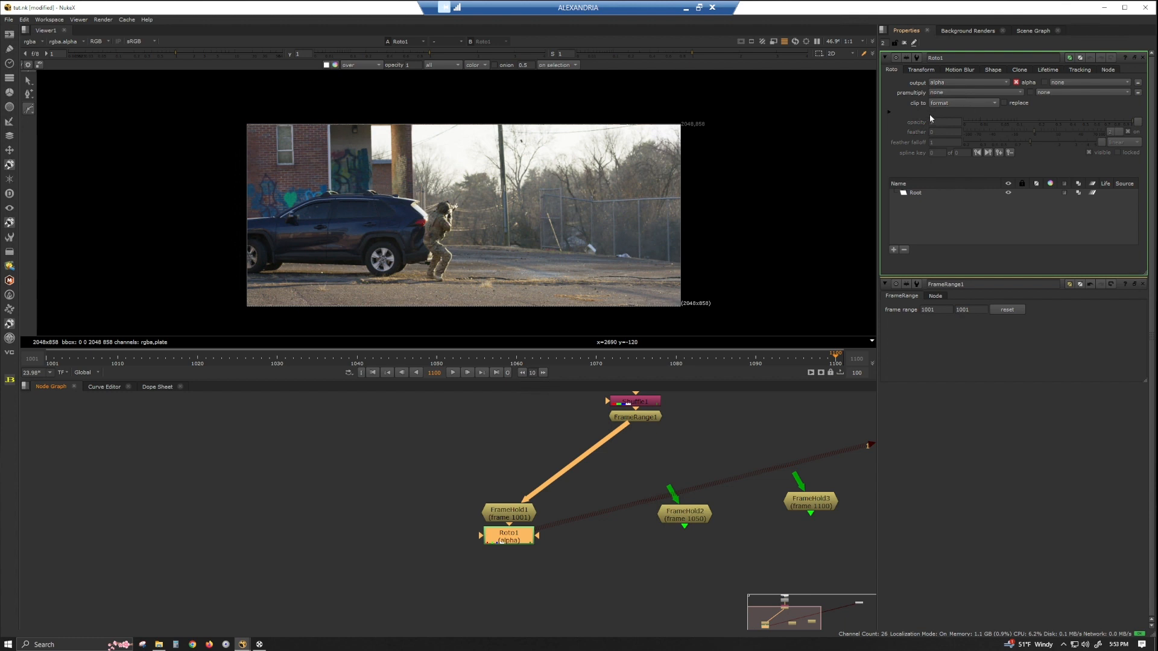
{"action": "left_click", "coordinate": [968, 93]}
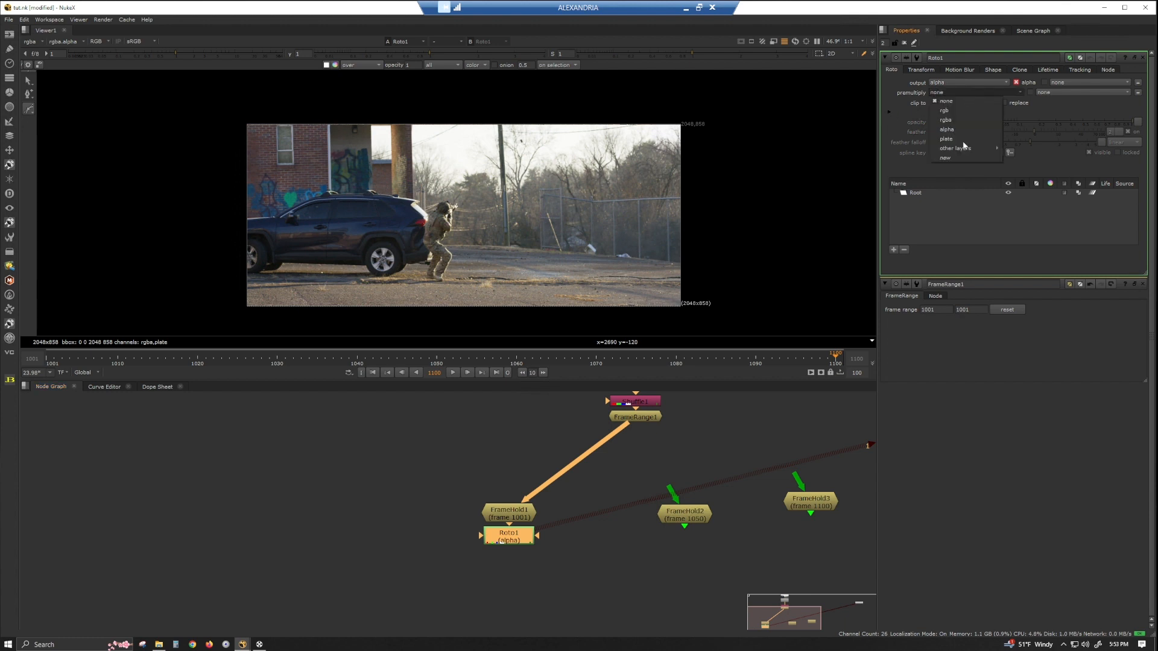
{"action": "left_click", "coordinate": [1021, 103]}
{"action": "left_click", "coordinate": [1019, 103]}
{"action": "left_click", "coordinate": [966, 92]}
{"action": "left_click", "coordinate": [969, 120]}
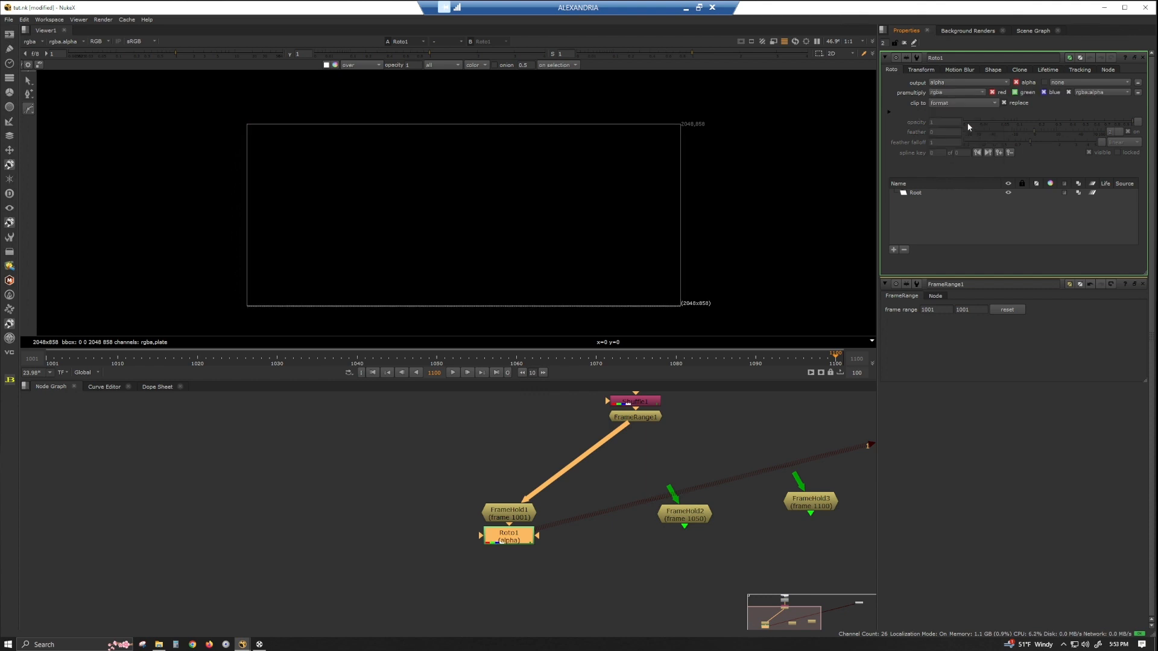
Connect the second and third FrameHold inputs to FrameRange1 and tidy the node layout.
{"action": "left_click_drag", "start_coordinate": [517, 538], "coordinate": [516, 556]}
{"action": "left_click_drag", "start_coordinate": [511, 513], "coordinate": [502, 509]}
{"action": "left_click_drag", "start_coordinate": [669, 490], "coordinate": [635, 416]}
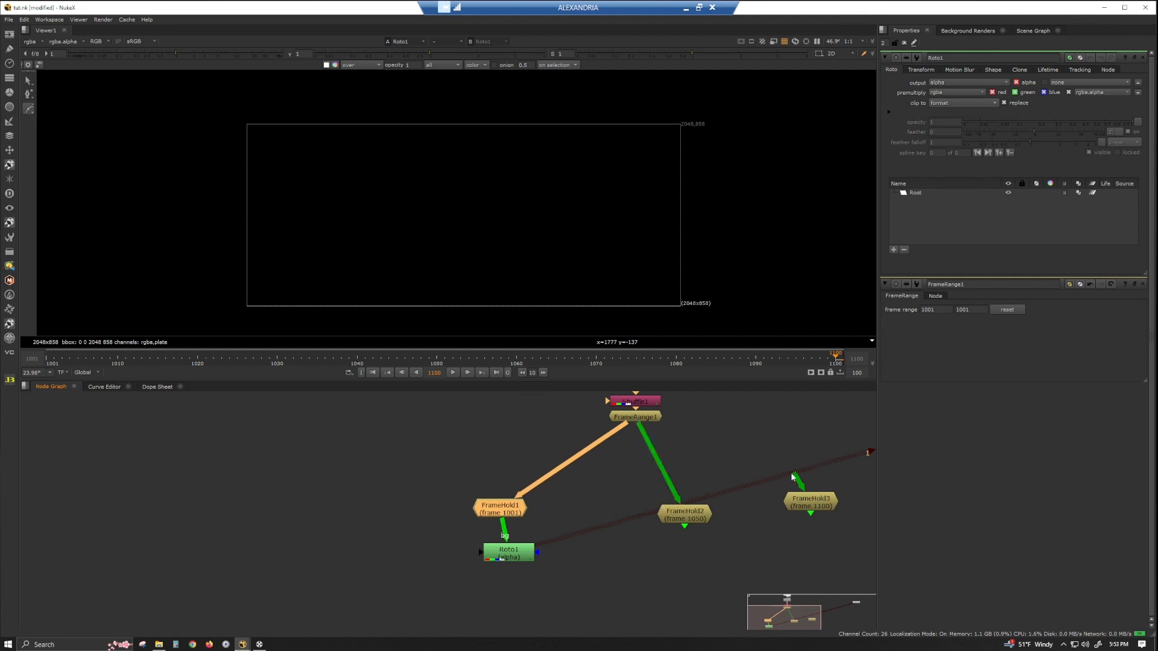
{"action": "left_click_drag", "start_coordinate": [797, 480], "coordinate": [636, 418]}
{"action": "scroll", "coordinate": [695, 527], "scroll_direction": "down", "scroll_amount": 3}
{"action": "left_click", "coordinate": [712, 511]}
{"action": "left_click_drag", "start_coordinate": [622, 517], "coordinate": [606, 524]}
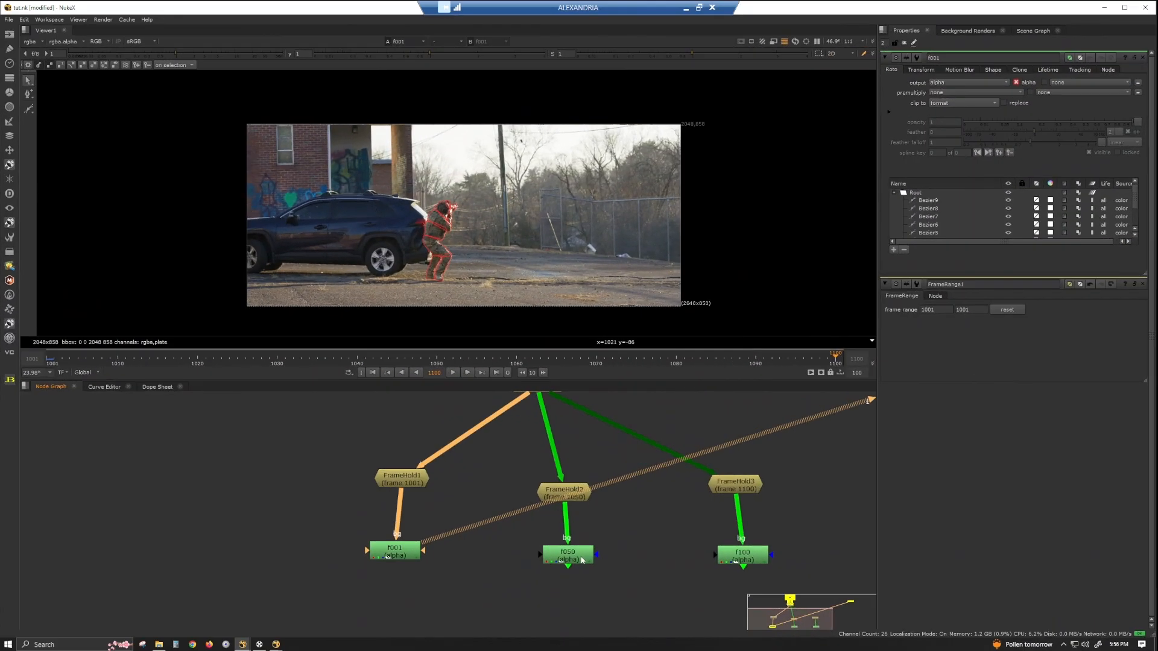
View each of the three roto nodes, f050, f100 and f001, in the viewer.
{"action": "left_click", "coordinate": [572, 553]}
{"action": "key", "text": "1"}
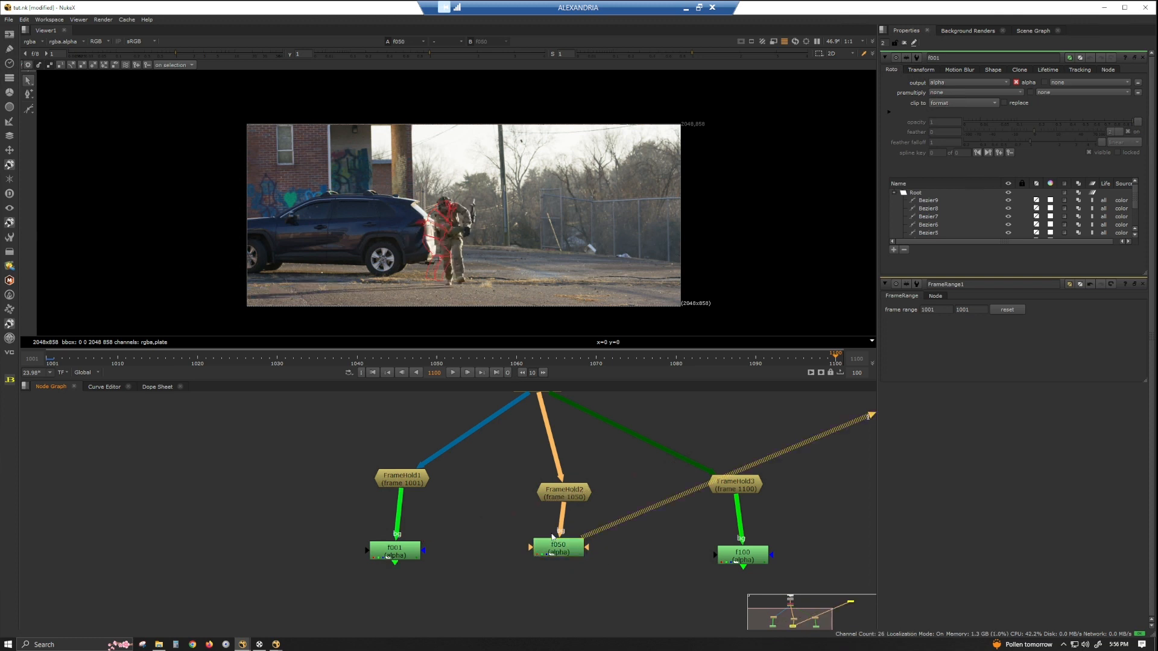
{"action": "double_click", "coordinate": [743, 553]}
{"action": "key", "text": "1"}
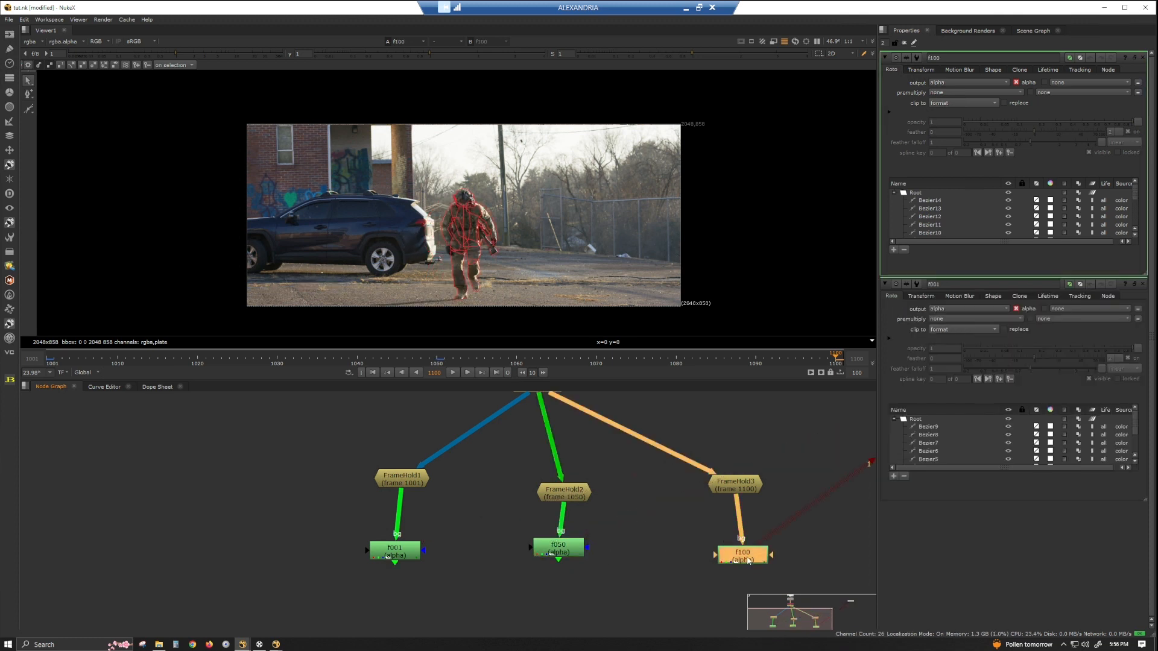
{"action": "double_click", "coordinate": [418, 556]}
{"action": "key", "text": "1"}
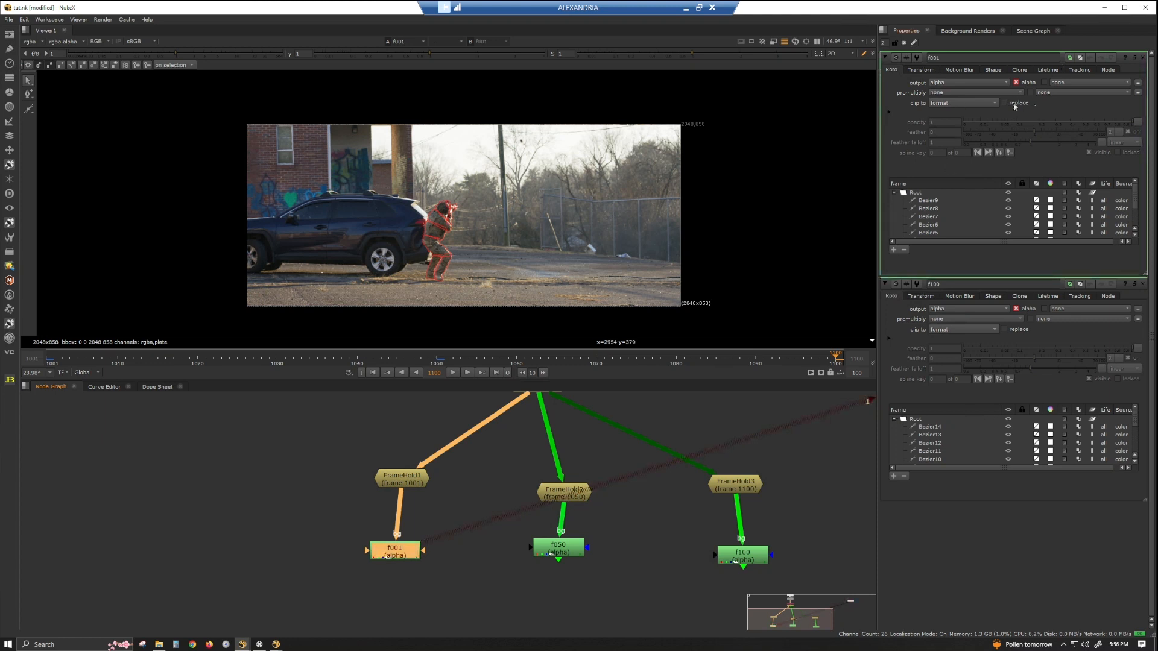
Detach the f001 roto from FrameHold1 and add a Copy node combining FrameHold1 with the f001 roto.
{"action": "left_click_drag", "start_coordinate": [400, 518], "coordinate": [362, 495]}
{"action": "left_click_drag", "start_coordinate": [381, 552], "coordinate": [283, 542]}
{"action": "left_click", "coordinate": [412, 591]}
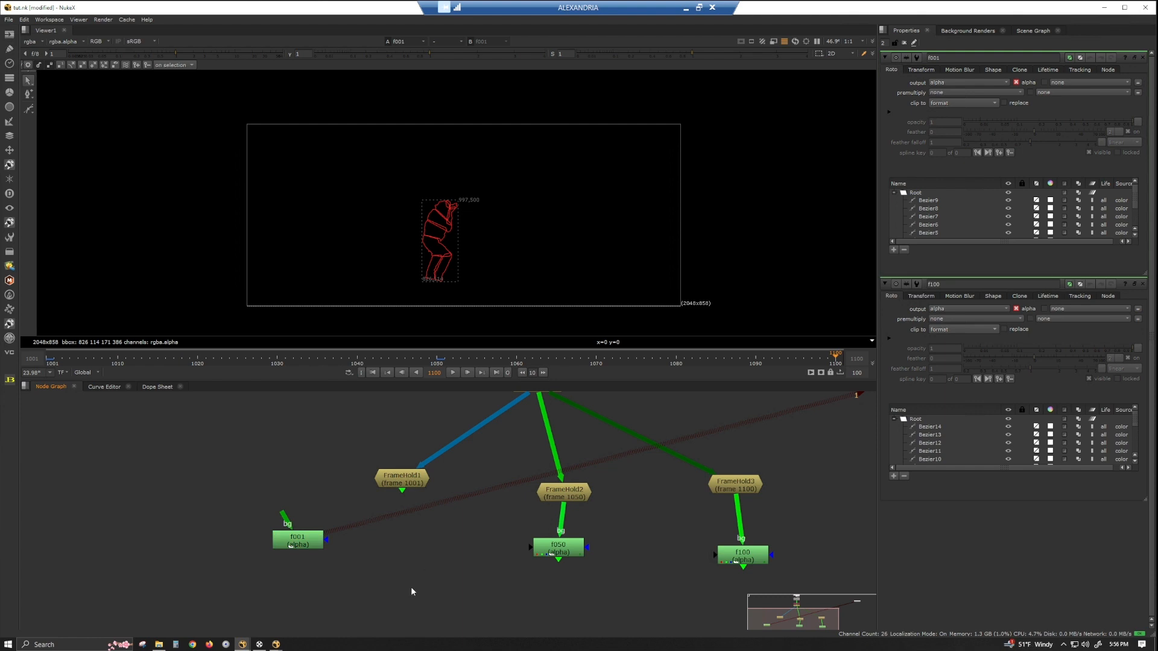
{"action": "key", "text": "k"}
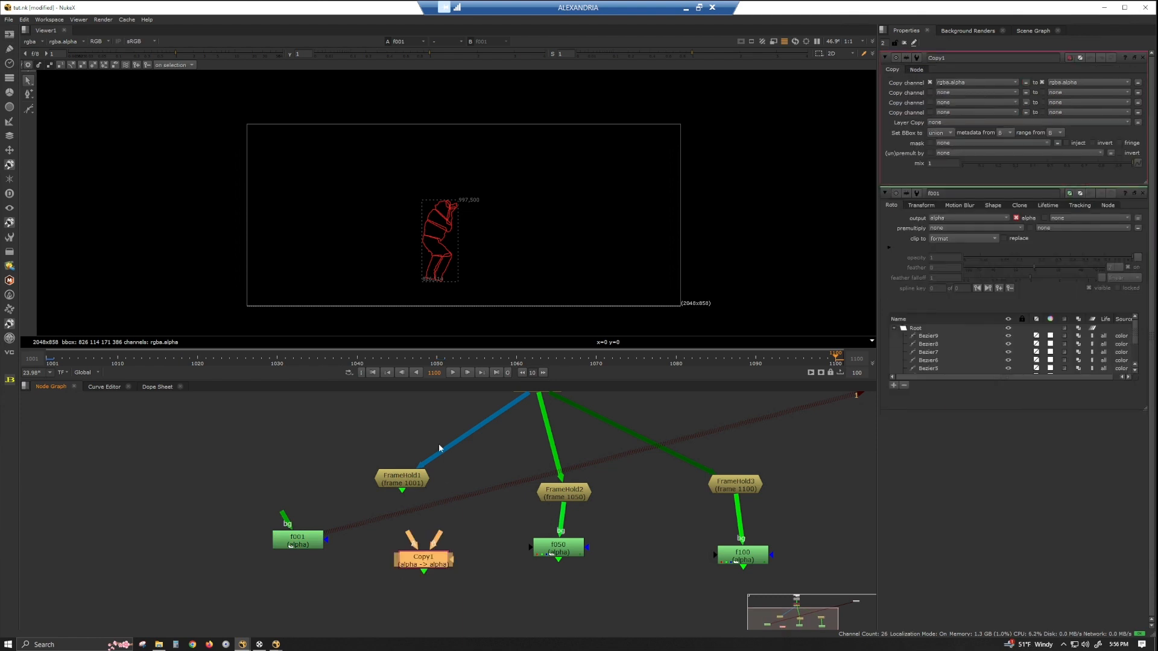
{"action": "left_click_drag", "start_coordinate": [437, 538], "coordinate": [402, 478]}
{"action": "left_click_drag", "start_coordinate": [410, 537], "coordinate": [289, 539]}
{"action": "left_click_drag", "start_coordinate": [435, 569], "coordinate": [409, 548]}
{"action": "key", "text": "1"}
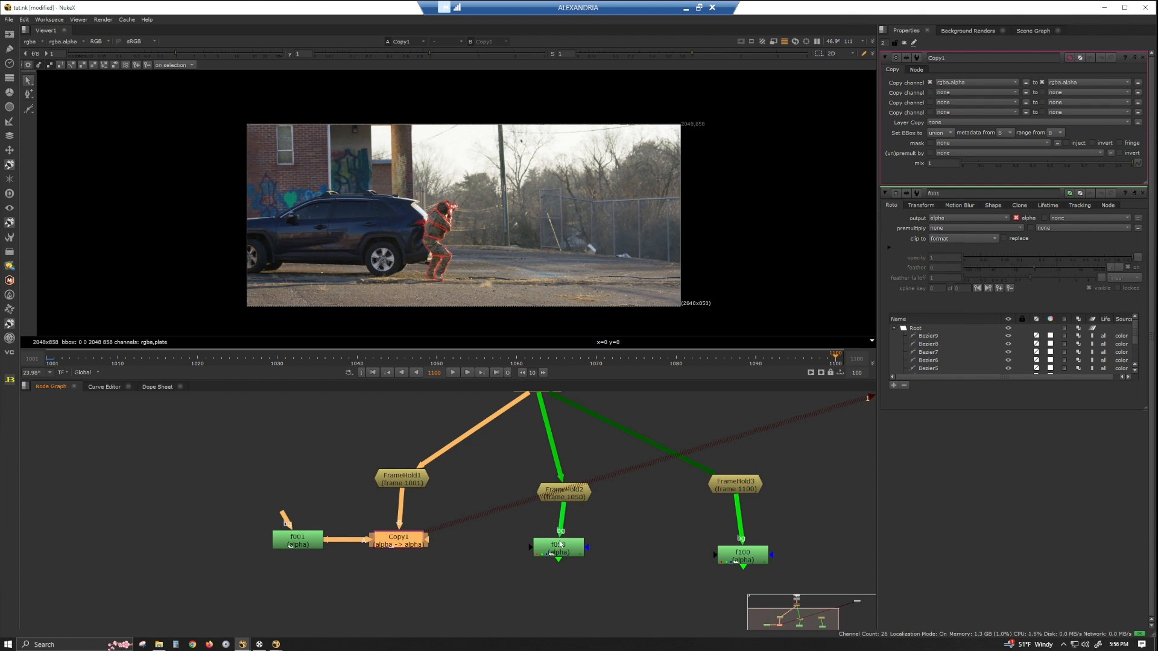
Detach the f050 roto and add a second Copy node combining FrameHold2 with the f050 roto.
{"action": "middle_click_drag", "start_coordinate": [561, 545], "coordinate": [552, 606]}
{"action": "scroll", "coordinate": [527, 533], "scroll_direction": "down", "scroll_amount": 1}
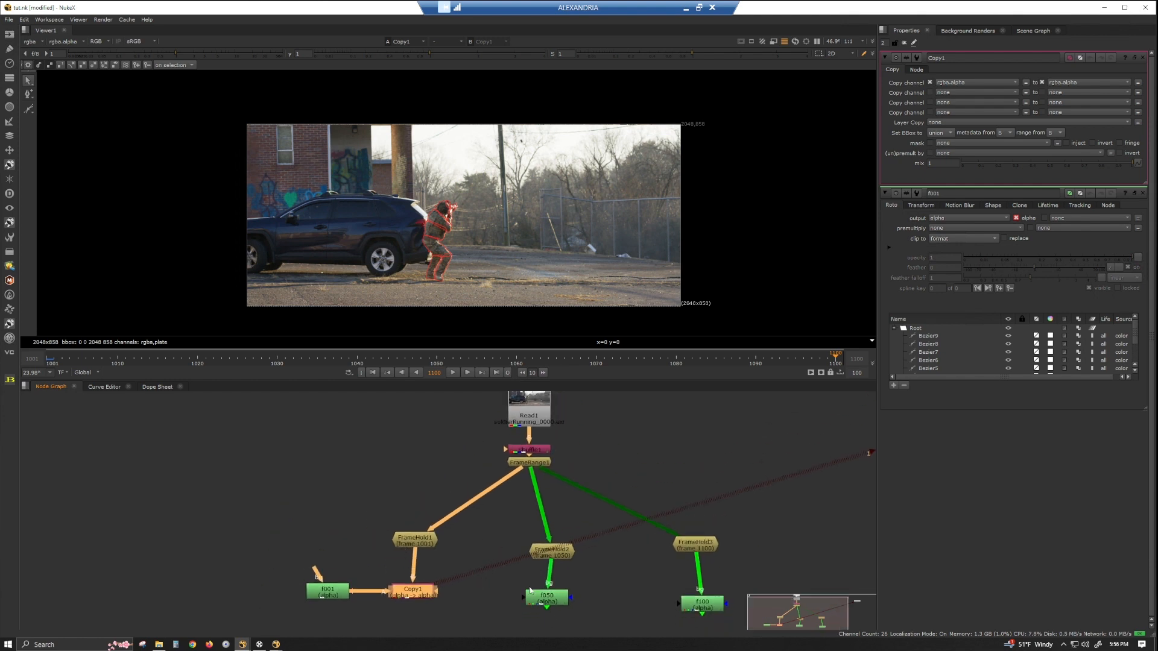
{"action": "middle_click_drag", "start_coordinate": [556, 601], "coordinate": [474, 581]}
{"action": "left_click_drag", "start_coordinate": [473, 550], "coordinate": [582, 577]}
{"action": "left_click_drag", "start_coordinate": [484, 578], "coordinate": [445, 577]}
{"action": "left_click_drag", "start_coordinate": [470, 531], "coordinate": [470, 530], "text": "ctrl"}
{"action": "left_click", "coordinate": [465, 581]}
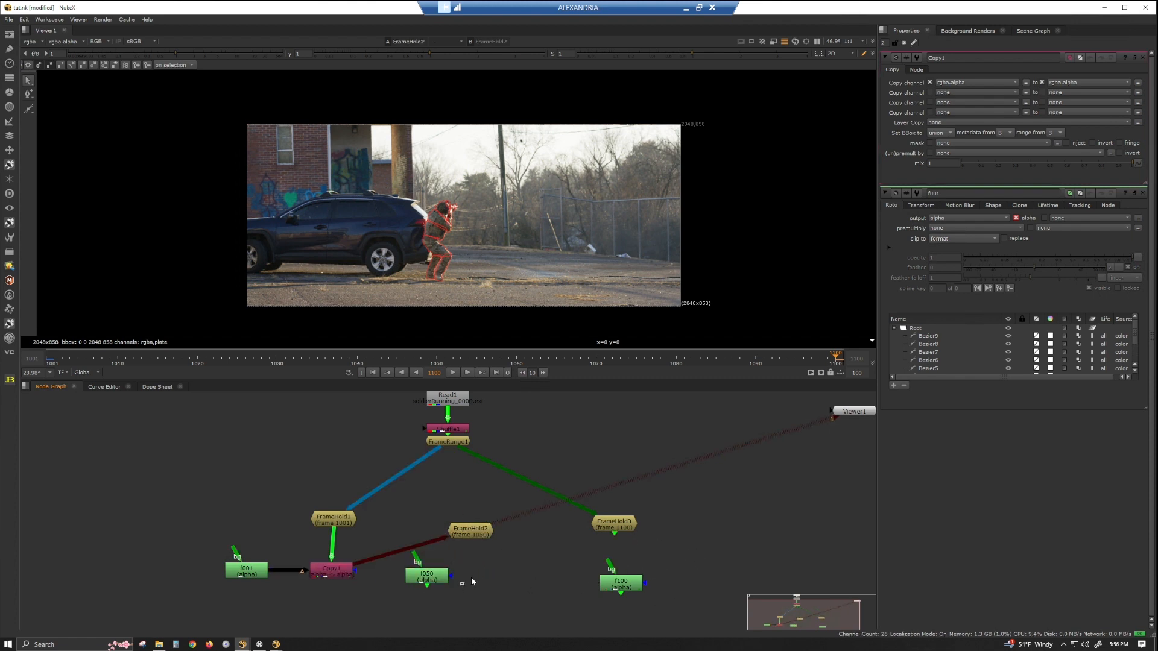
{"action": "key", "text": "k"}
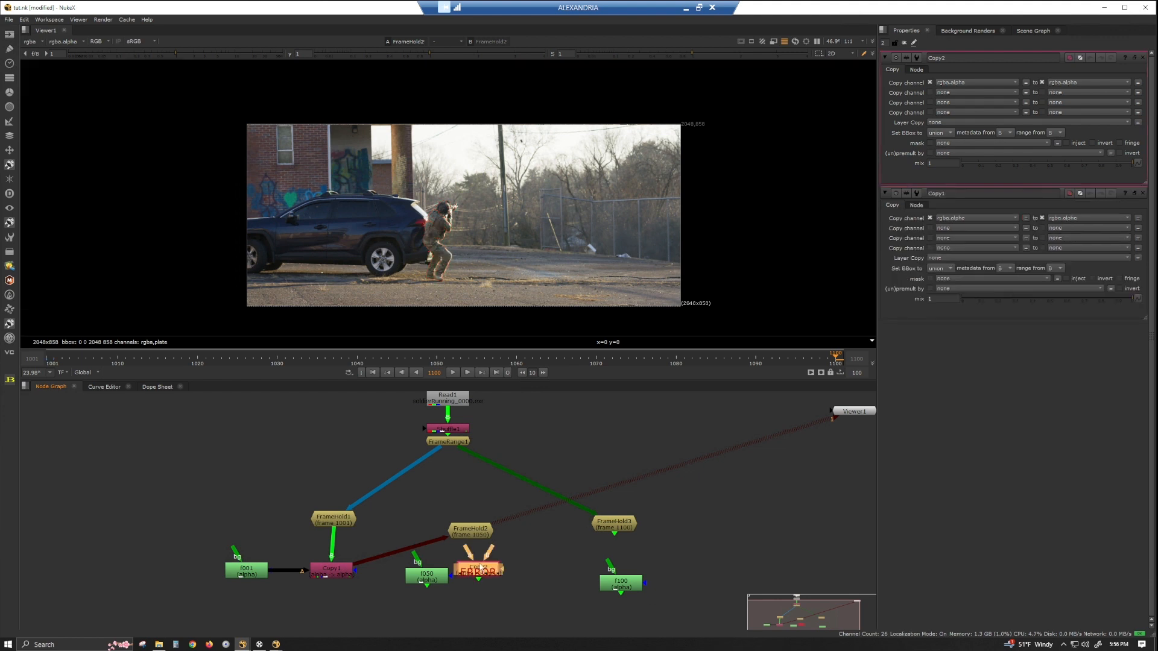
{"action": "left_click_drag", "start_coordinate": [452, 574], "coordinate": [484, 576]}
Add a third Copy node combining FrameHold3 with the f100 roto.
{"action": "left_click_drag", "start_coordinate": [635, 578], "coordinate": [581, 575]}
{"action": "left_click", "coordinate": [620, 573]}
{"action": "key", "text": "k"}
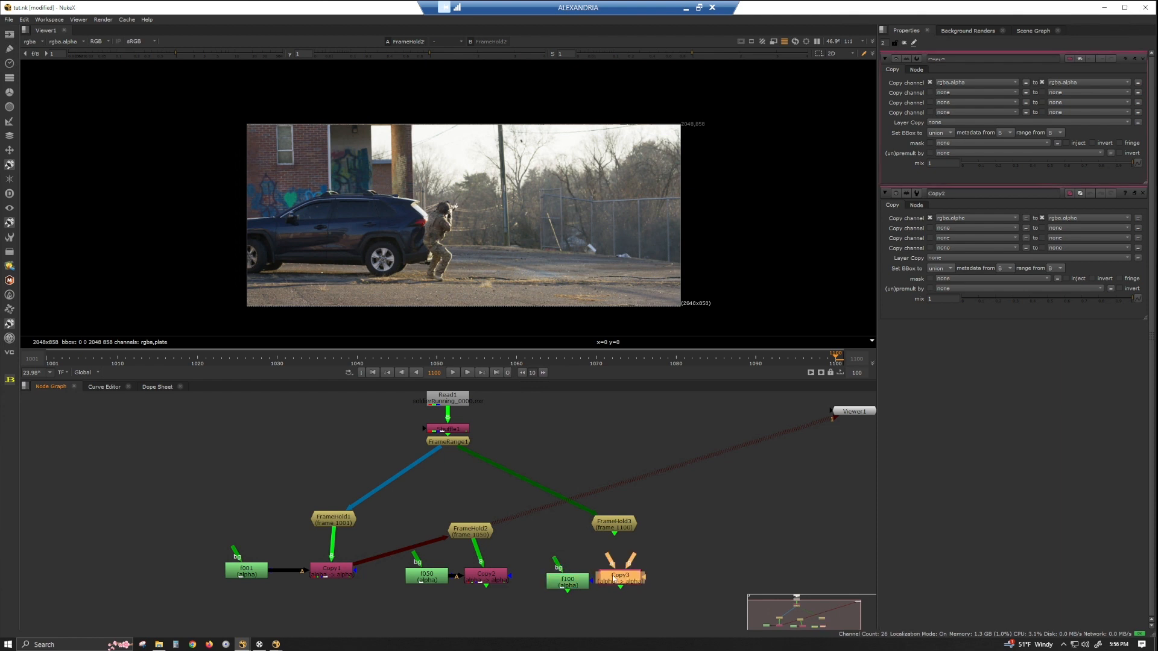
{"action": "left_click_drag", "start_coordinate": [617, 561], "coordinate": [625, 591]}
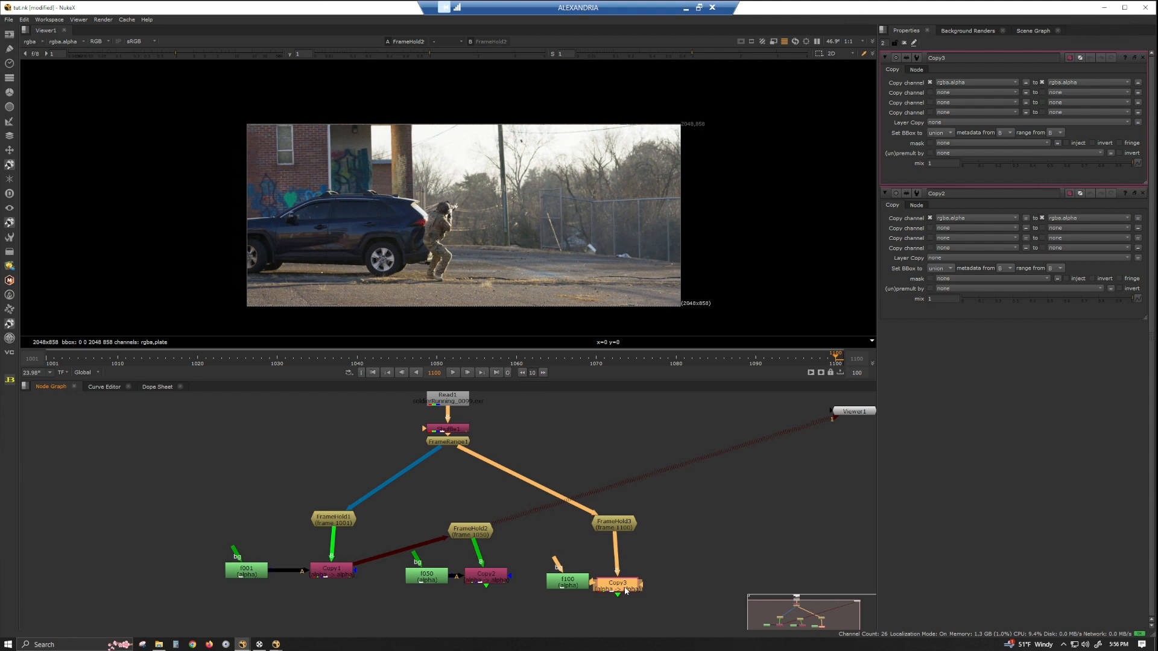
Add an AppendClip node below the three Copy nodes, connect all three Copy outputs to it and view it.
{"action": "left_click_drag", "start_coordinate": [365, 565], "coordinate": [447, 443]}
{"action": "scroll", "coordinate": [514, 549], "scroll_direction": "down", "scroll_amount": 1}
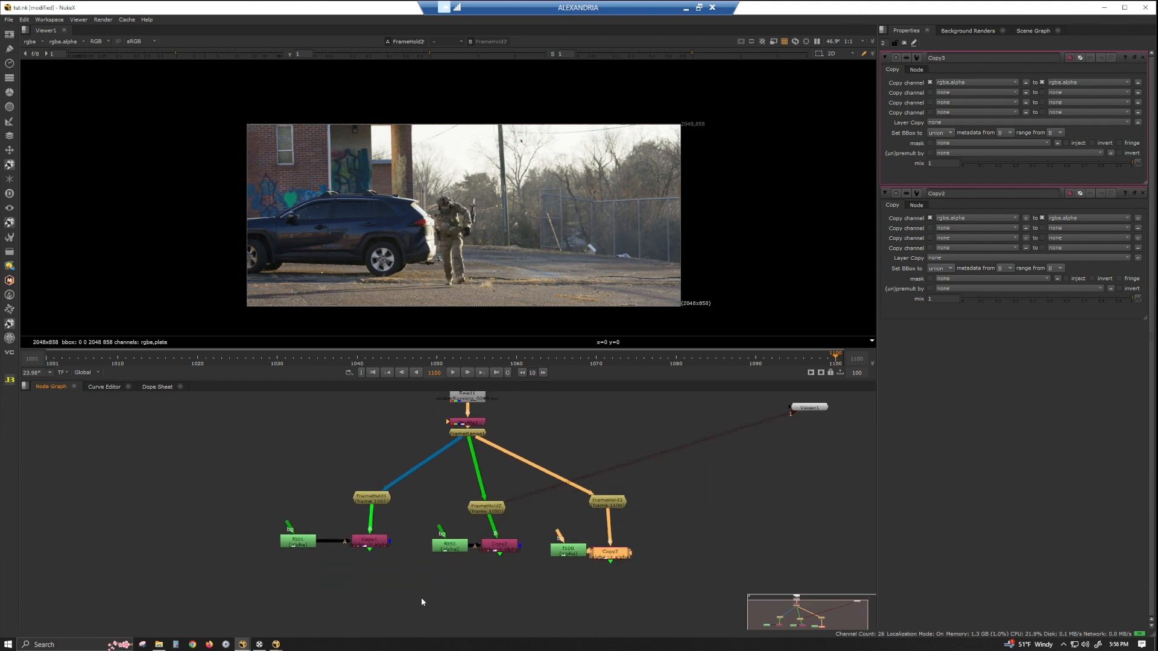
{"action": "middle_click_drag", "start_coordinate": [421, 597], "coordinate": [340, 527]}
{"action": "scroll", "coordinate": [340, 527], "scroll_direction": "down", "scroll_amount": 2}
{"action": "key", "text": "Tab"}
{"action": "type", "text": "apen"}
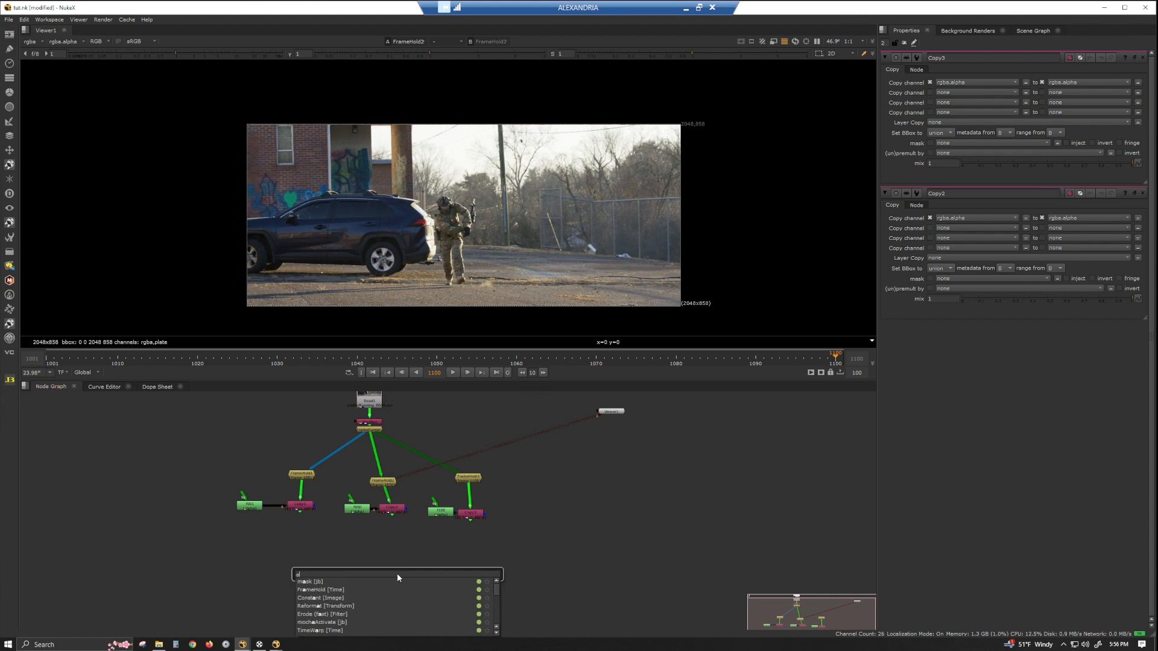
{"action": "left_click_drag", "start_coordinate": [368, 562], "coordinate": [390, 511]}
{"action": "left_click_drag", "start_coordinate": [379, 565], "coordinate": [480, 517]}
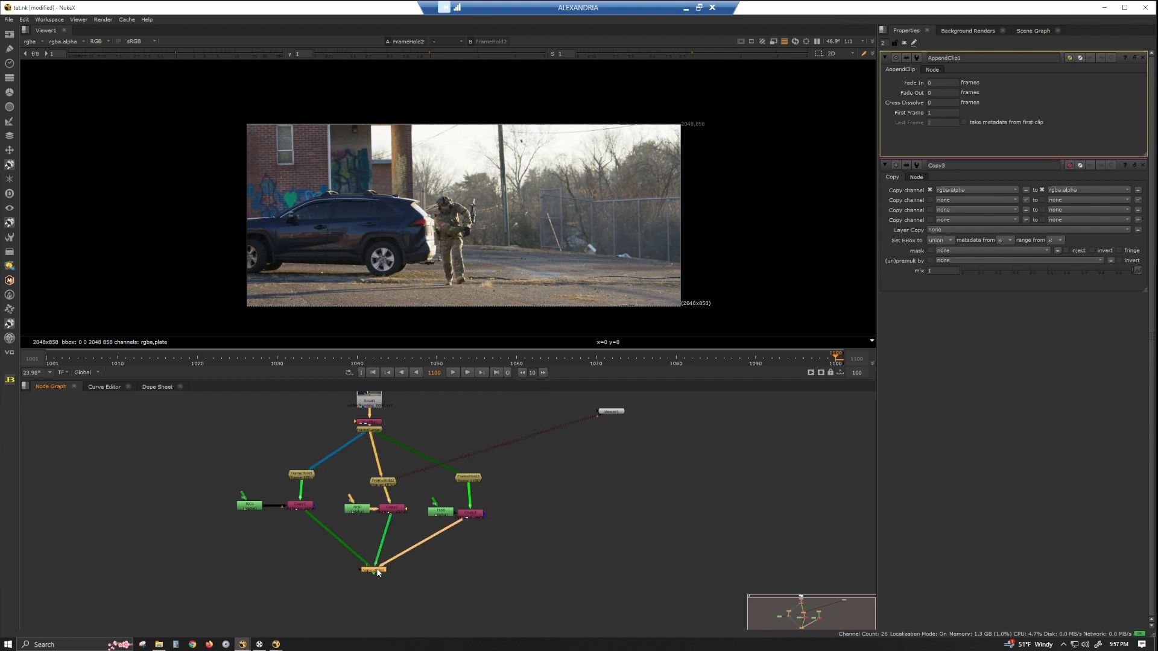
{"action": "left_click", "coordinate": [938, 102]}
{"action": "left_click", "coordinate": [938, 113]}
{"action": "key", "text": "Return"}
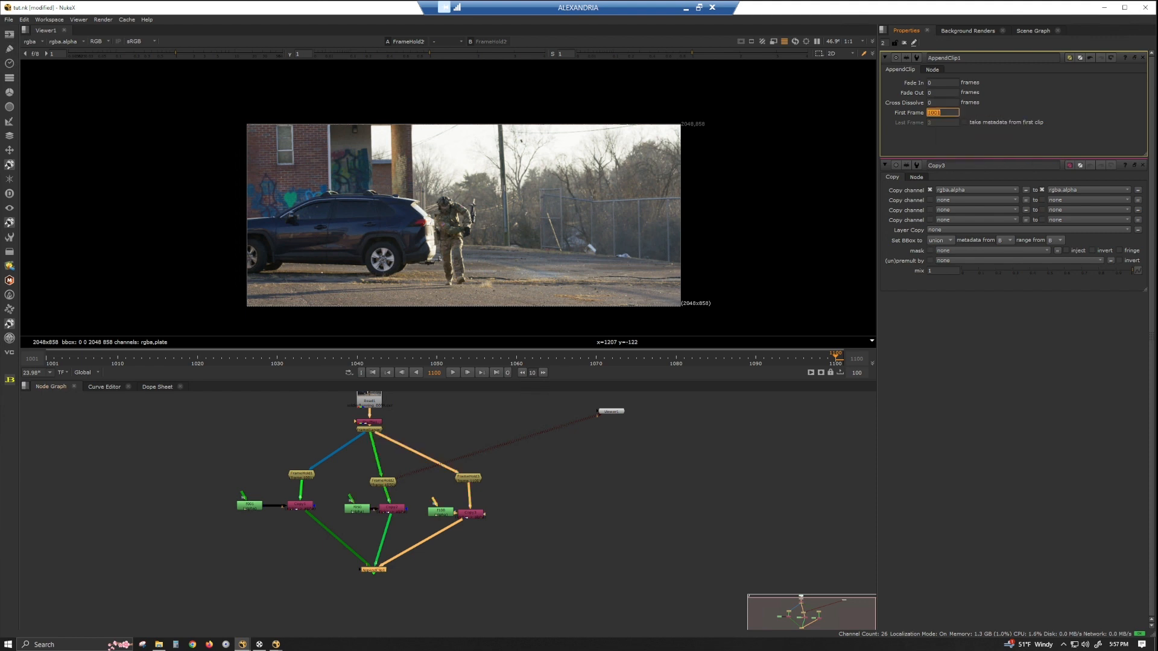
{"action": "key", "text": "1"}
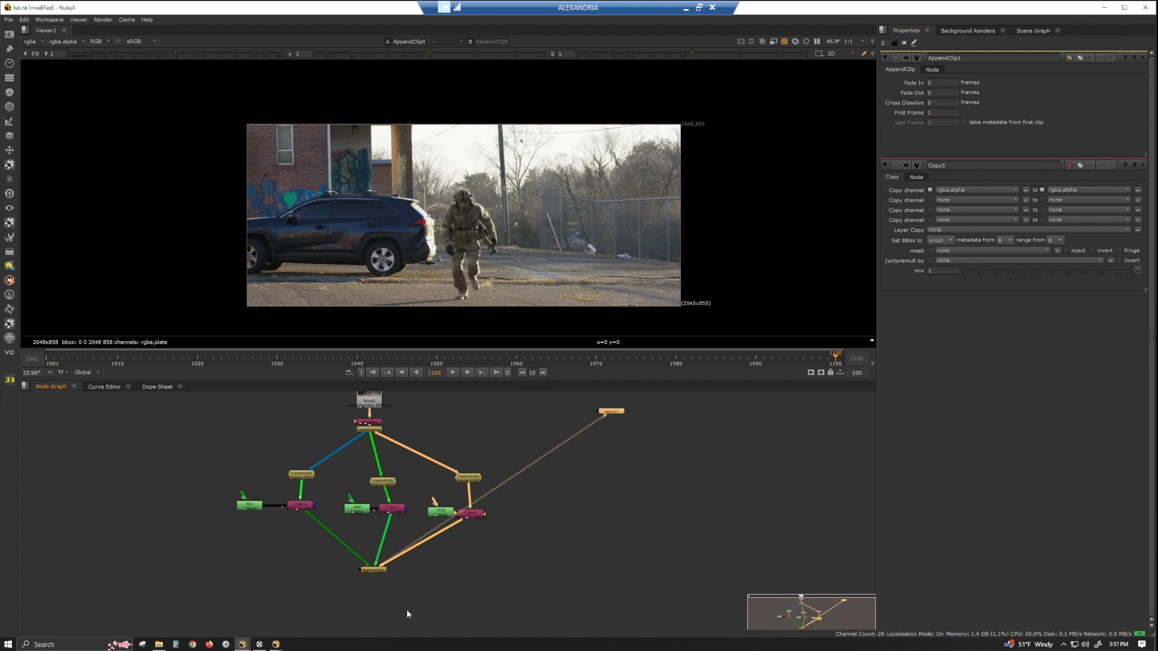
Switch the viewer timeline range to Input and step through the appended frames.
{"action": "left_click", "coordinate": [95, 372]}
{"action": "left_click", "coordinate": [98, 389]}
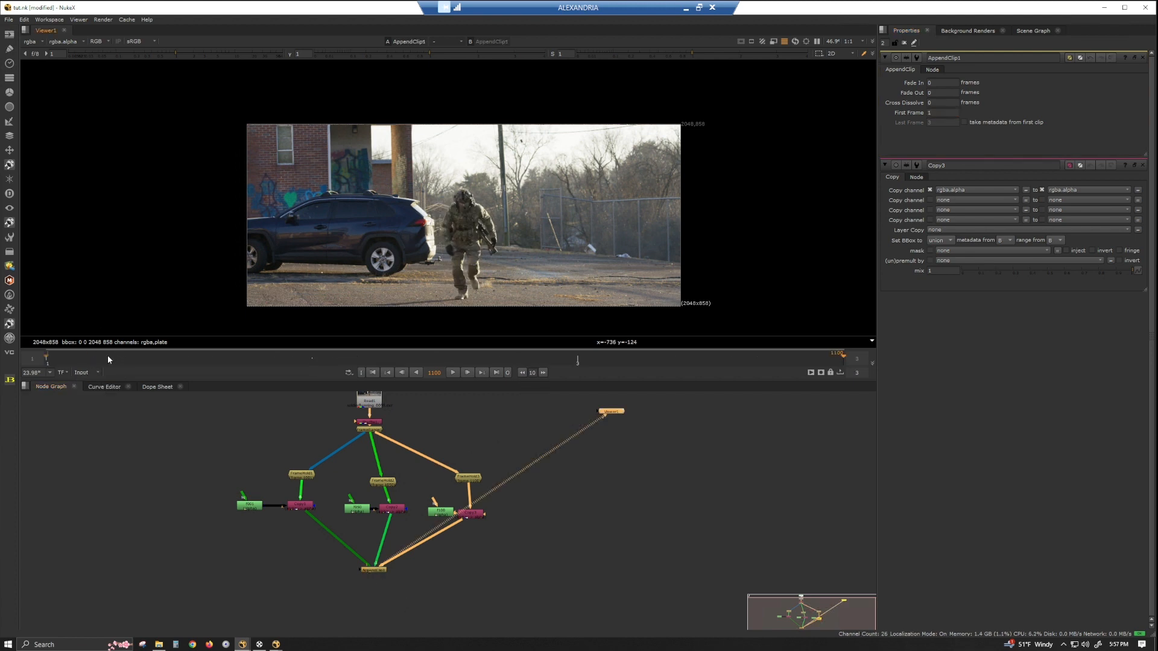
{"action": "left_click", "coordinate": [53, 359]}
{"action": "key", "text": "Right"}
{"action": "key", "text": "Right"}
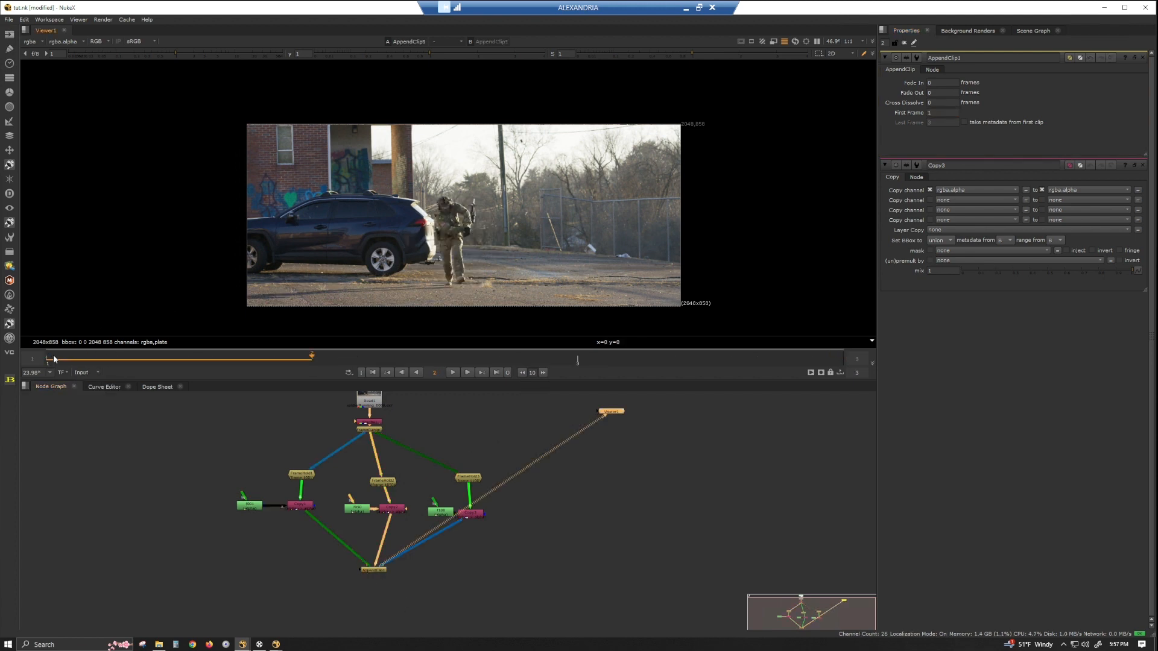
{"action": "key", "text": "Right"}
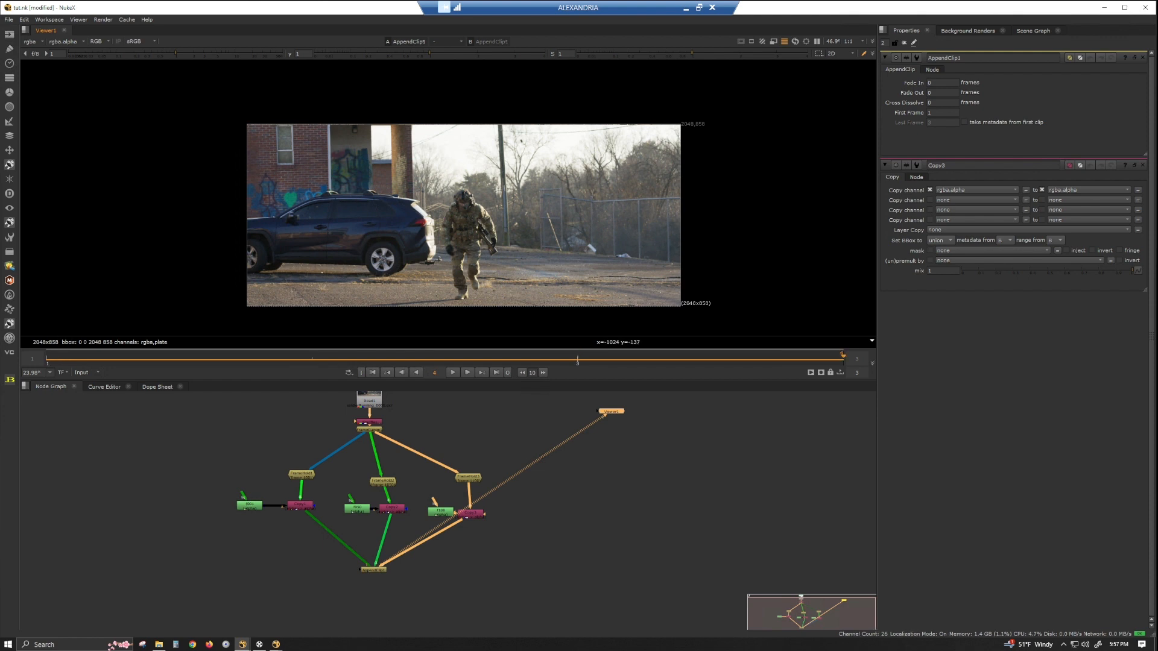
{"action": "left_click", "coordinate": [59, 359]}
View the AppendClip's alpha channel and step back and forth through its frames.
{"action": "middle_click_drag", "start_coordinate": [326, 589], "coordinate": [283, 504]}
{"action": "scroll", "coordinate": [331, 497], "scroll_direction": "up", "scroll_amount": 2}
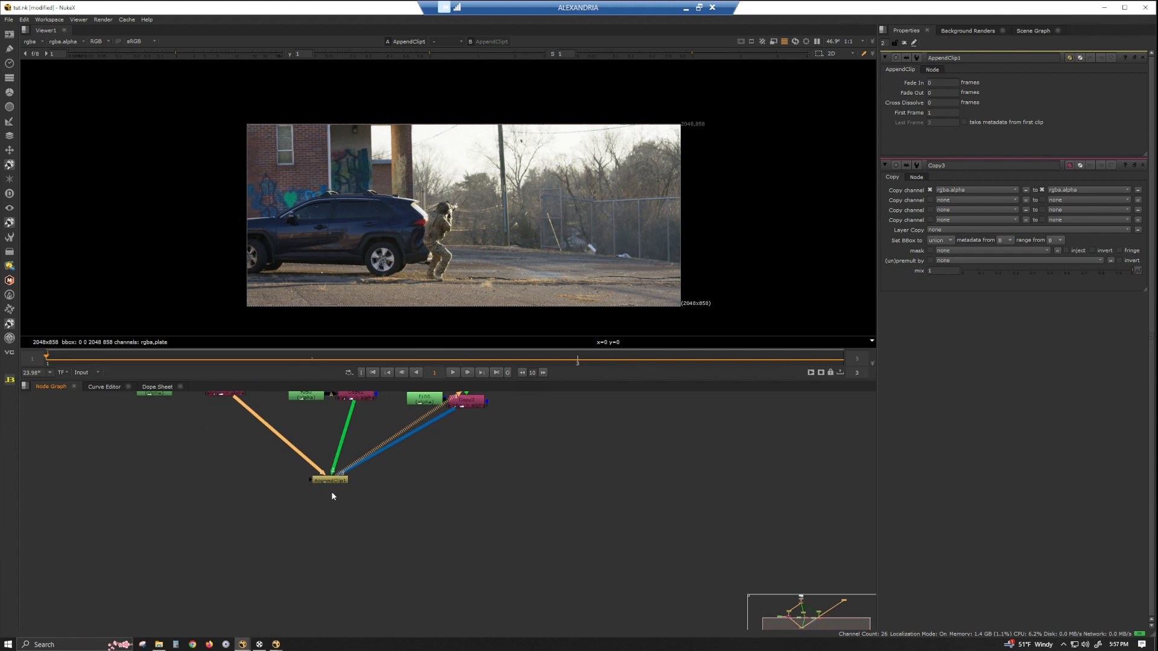
{"action": "left_click", "coordinate": [331, 481]}
{"action": "key", "text": "a"}
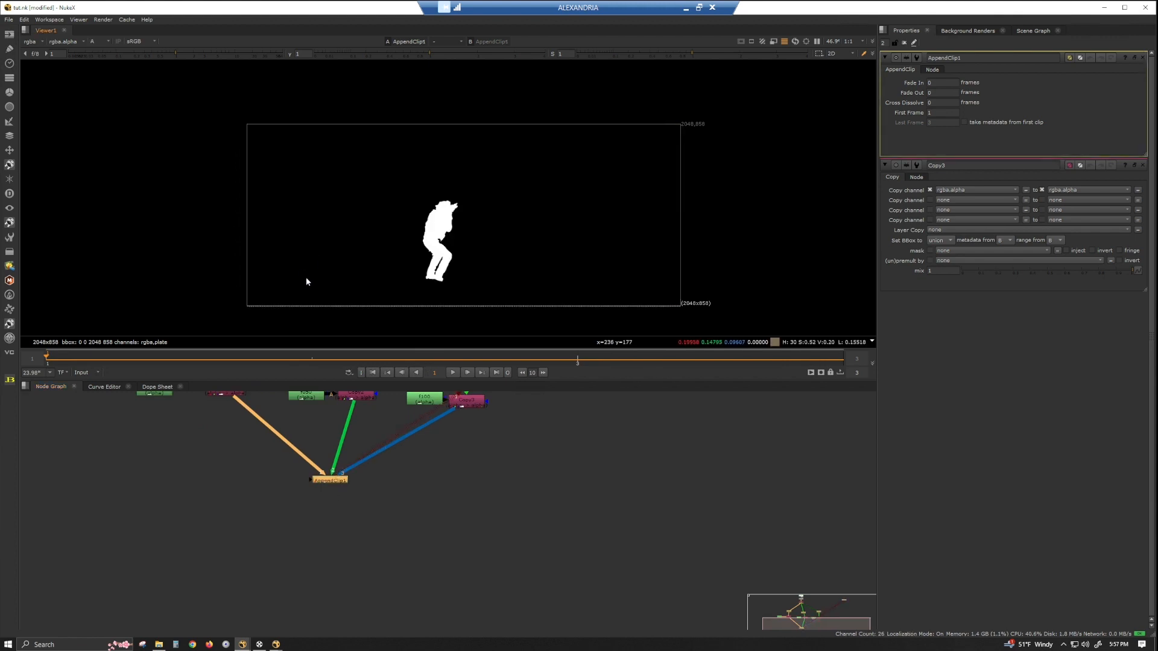
{"action": "key", "text": "Right"}
{"action": "key", "text": "Right"}
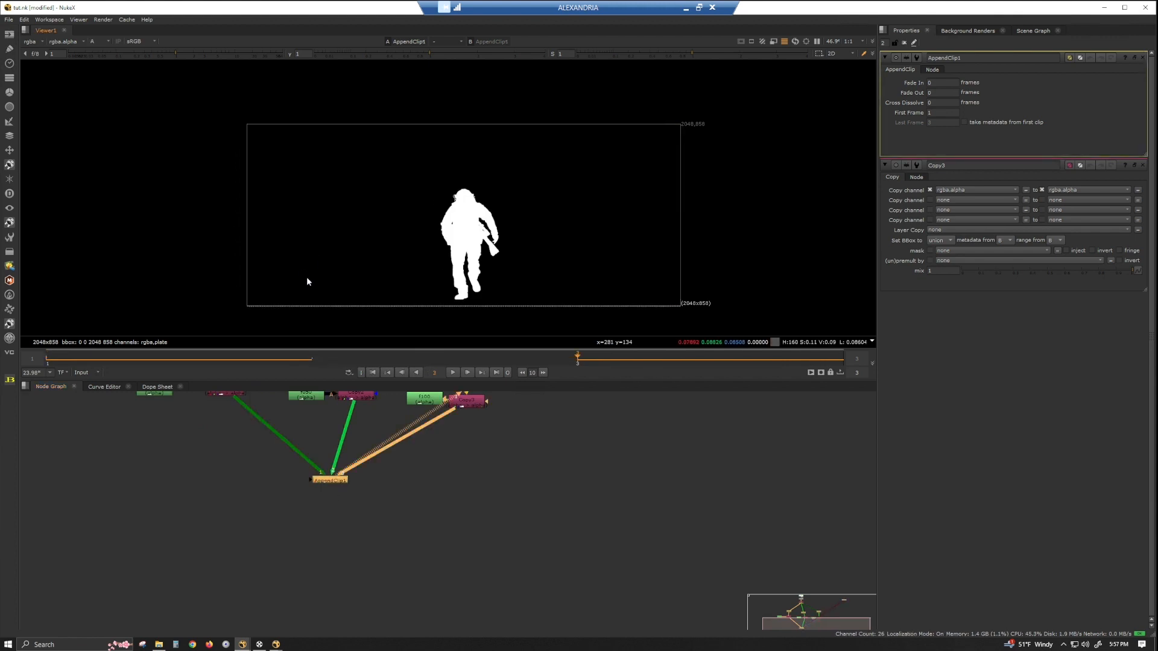
{"action": "key", "text": "Left"}
{"action": "key", "text": "Left"}
Add a Shuffle node below the AppendClip node.
{"action": "left_click", "coordinate": [253, 510]}
{"action": "middle_click_drag", "start_coordinate": [352, 483], "coordinate": [410, 544]}
{"action": "scroll", "coordinate": [410, 544], "scroll_direction": "down", "scroll_amount": 2}
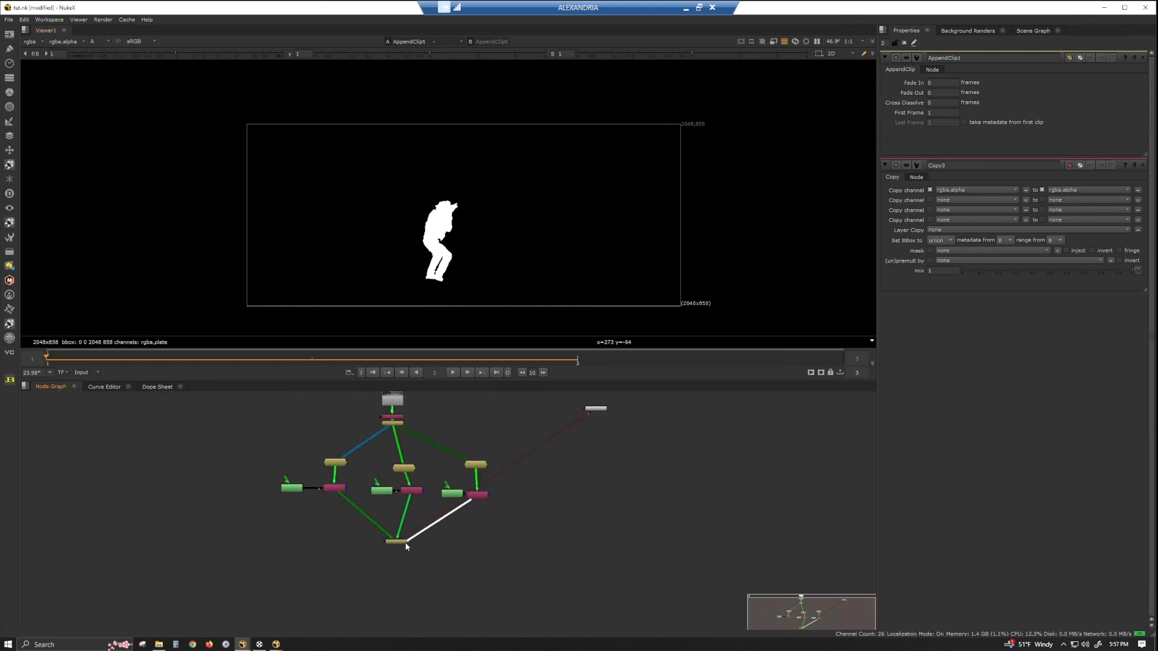
{"action": "left_click_drag", "start_coordinate": [399, 542], "coordinate": [404, 541]}
{"action": "left_click", "coordinate": [400, 554]}
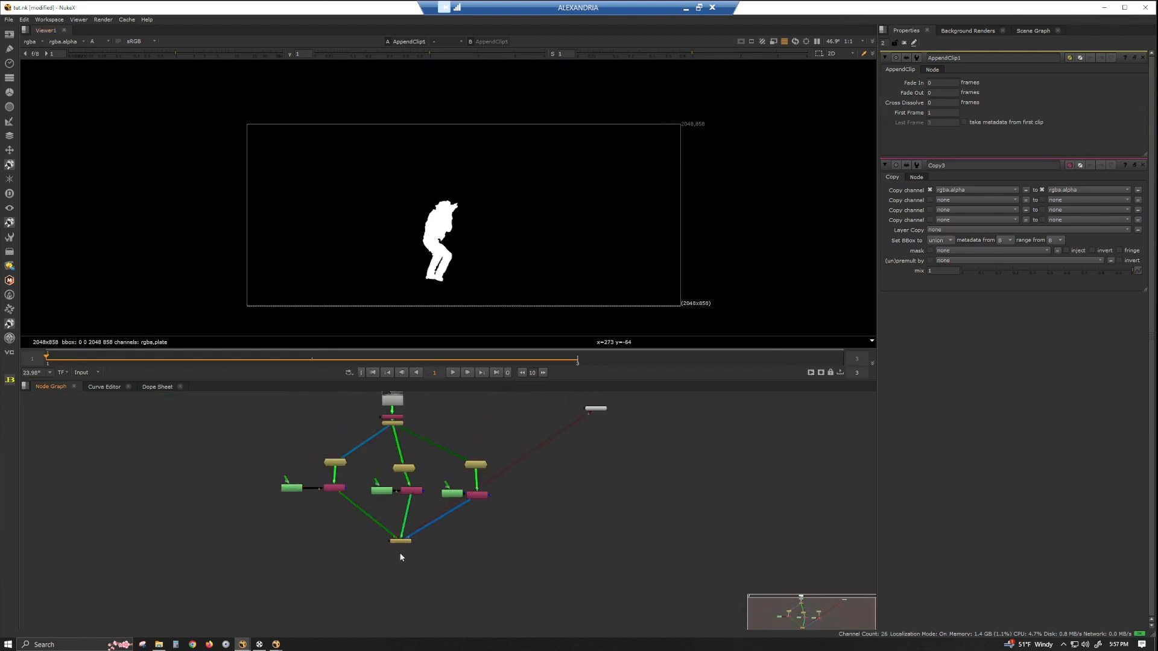
{"action": "key", "text": "Tab"}
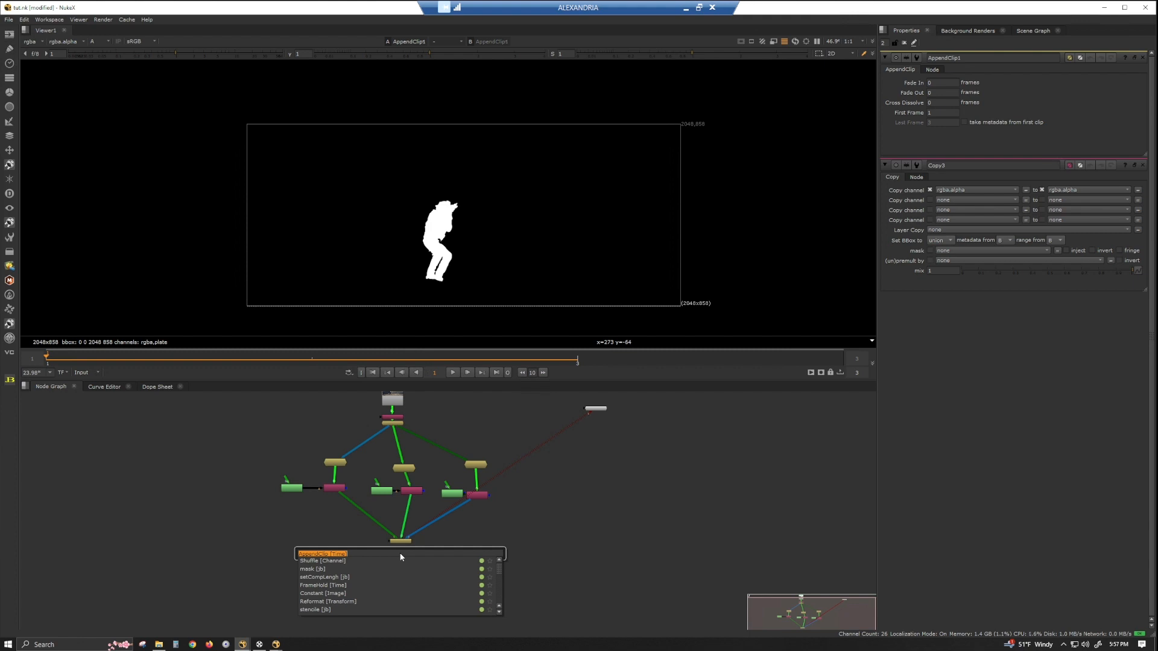
{"action": "type", "text": "shu"}
{"action": "key", "text": "Return"}
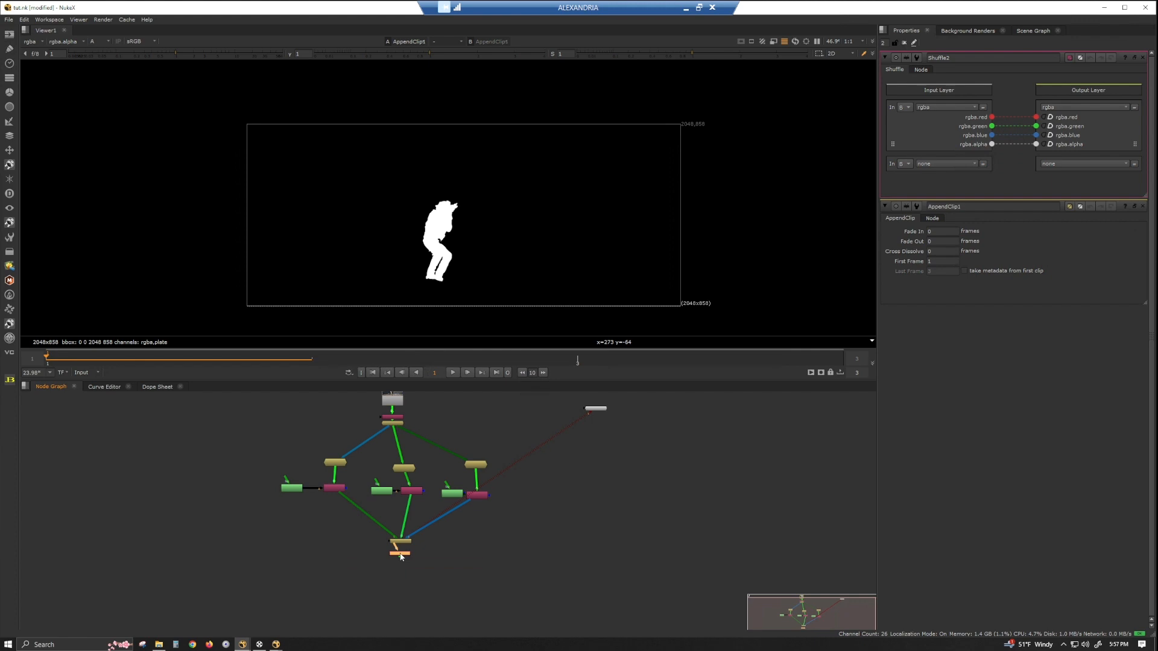
{"action": "mouse_move", "coordinate": [400, 556]}
{"action": "left_mouse_down"}
{"action": "mouse_move", "coordinate": [339, 558]}
{"action": "mouse_move", "coordinate": [338, 547]}
{"action": "mouse_move", "coordinate": [399, 542]}
{"action": "left_mouse_up"}
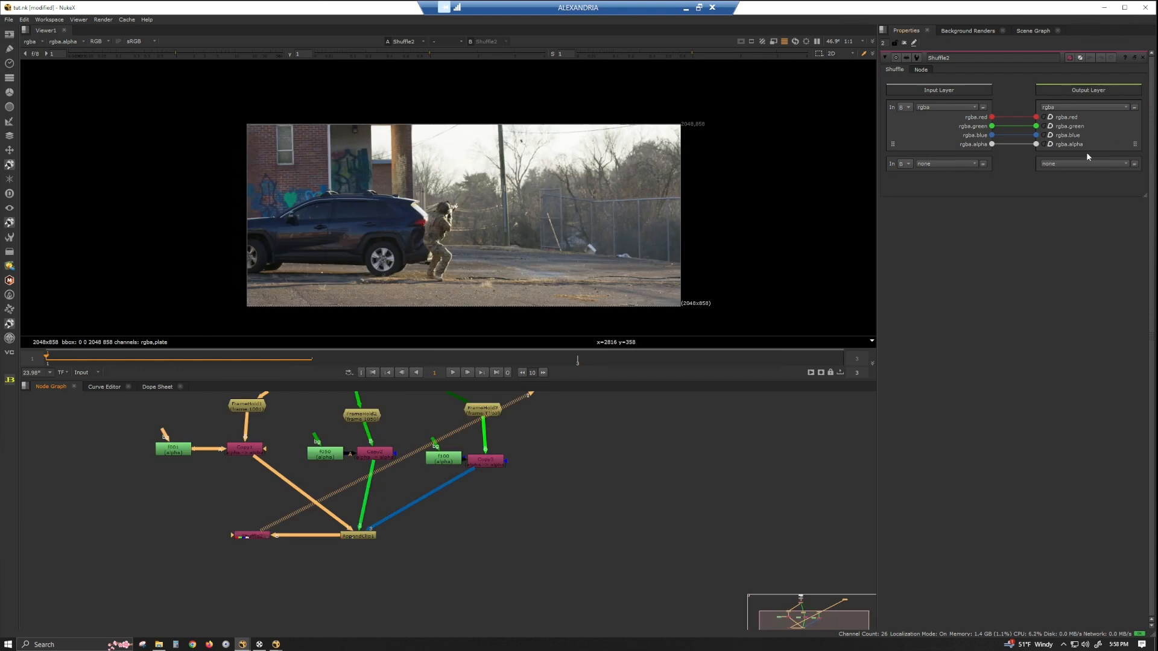
In the Shuffle, route the input alpha to the red output and switch off the green, blue and alpha outputs.
{"action": "left_click_drag", "start_coordinate": [991, 144], "coordinate": [1036, 117]}
{"action": "left_click", "coordinate": [1043, 126]}
{"action": "left_click", "coordinate": [1044, 135]}
{"action": "left_click", "coordinate": [1044, 144]}
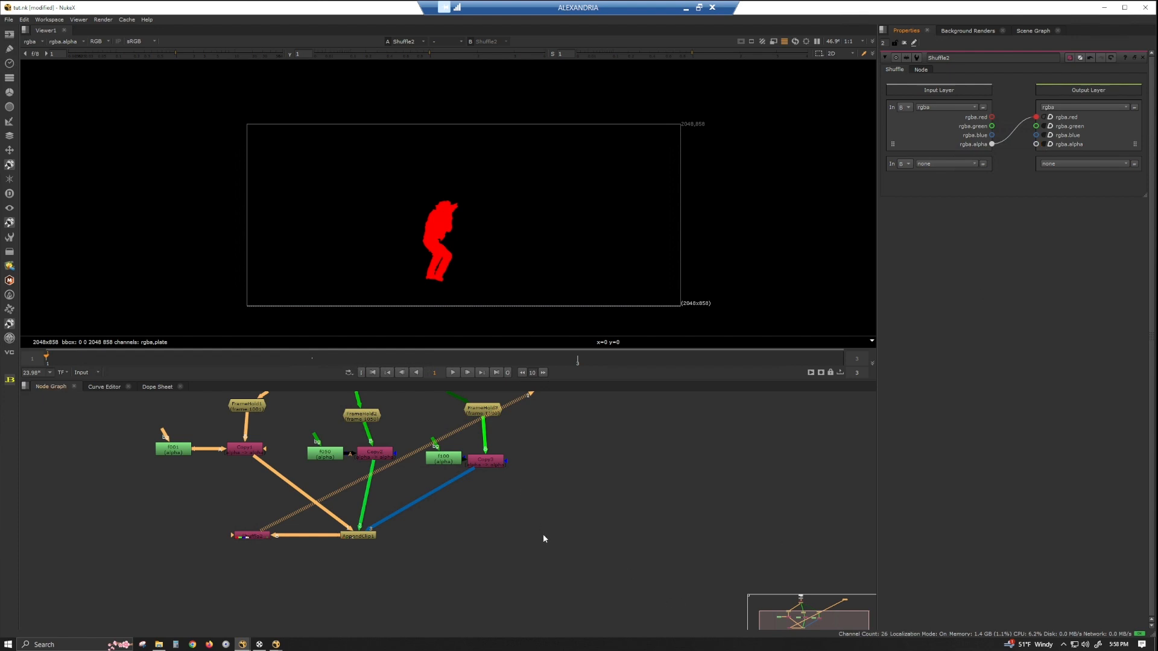
{"action": "left_click", "coordinate": [483, 542]}
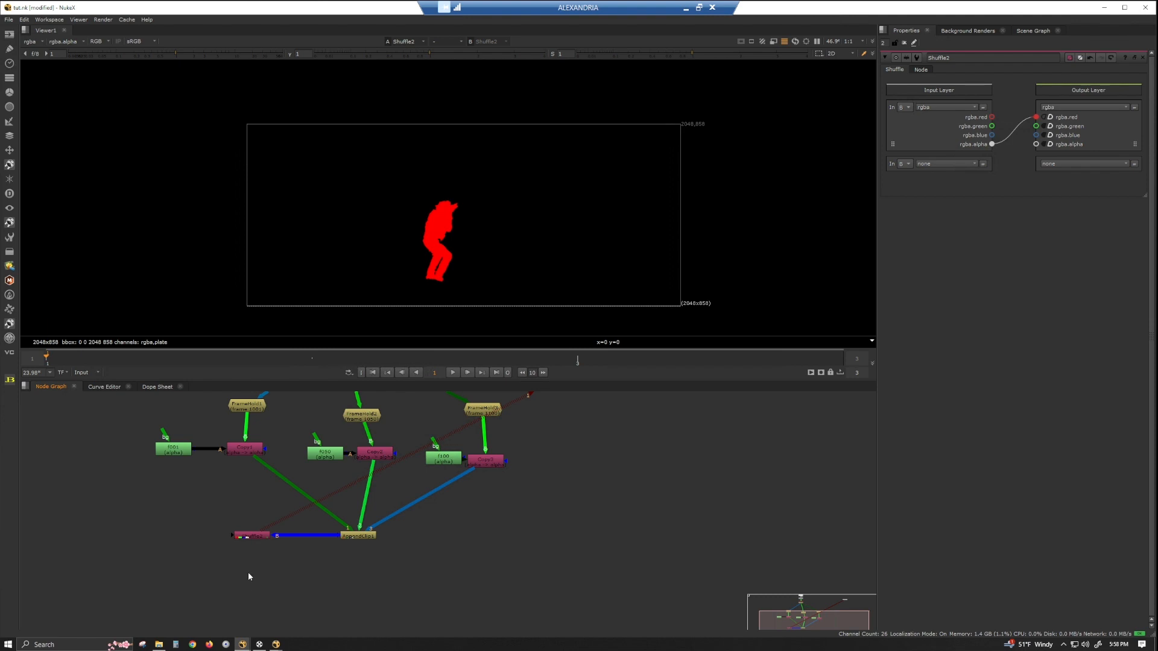
Add a Remove node below the Shuffle and view it.
{"action": "key", "text": "Tab"}
{"action": "type", "text": "ro"}
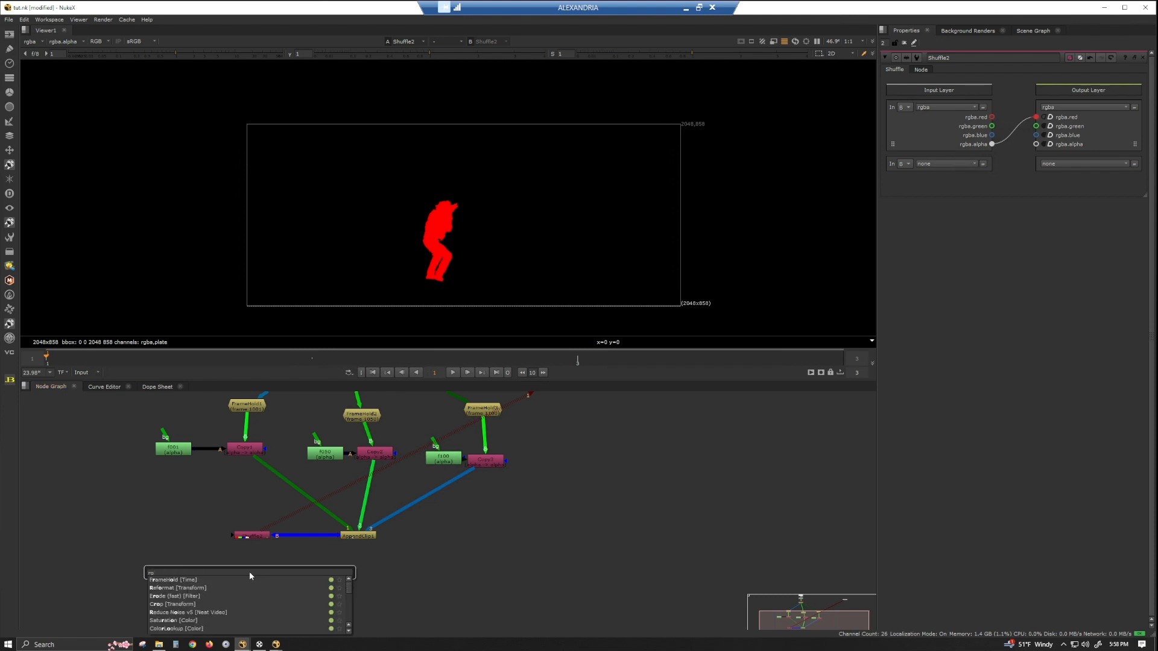
{"action": "key", "text": "BackSpace"}
{"action": "type", "text": "emo"}
{"action": "key", "text": "Return"}
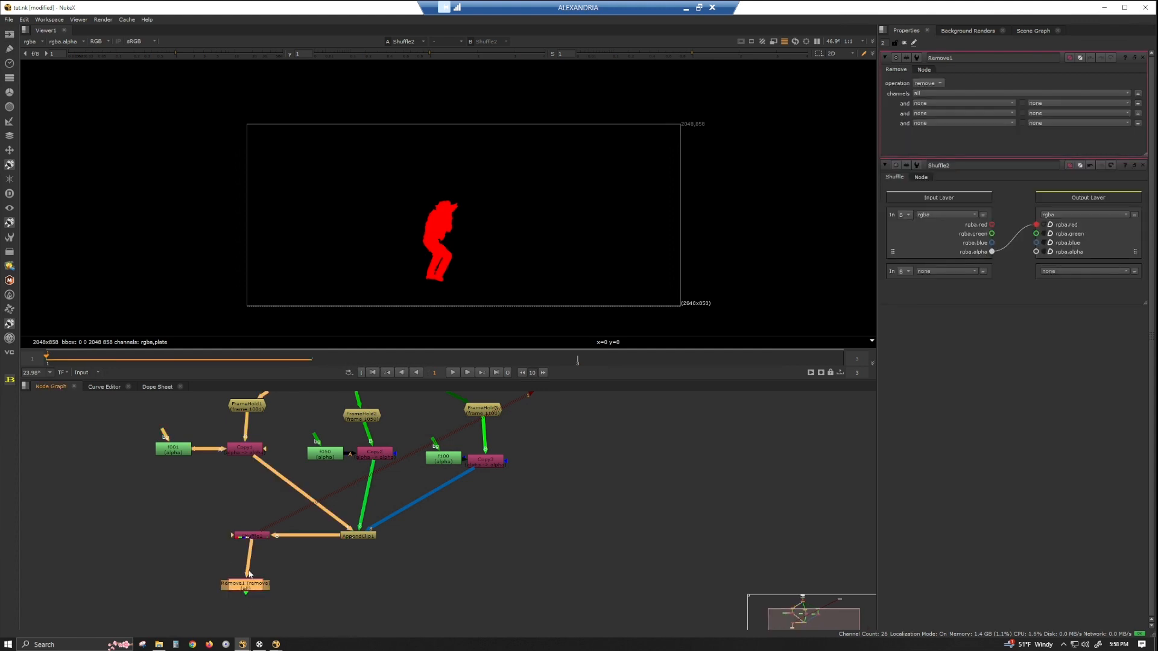
{"action": "left_click_drag", "start_coordinate": [255, 591], "coordinate": [262, 582]}
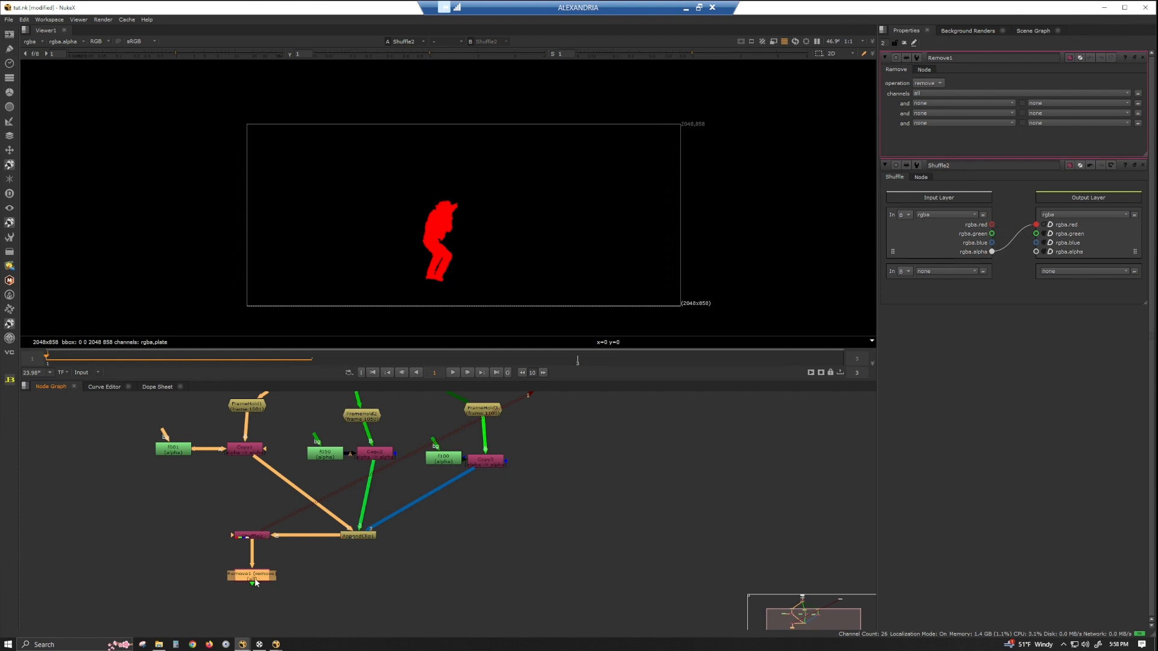
{"action": "key", "text": "1"}
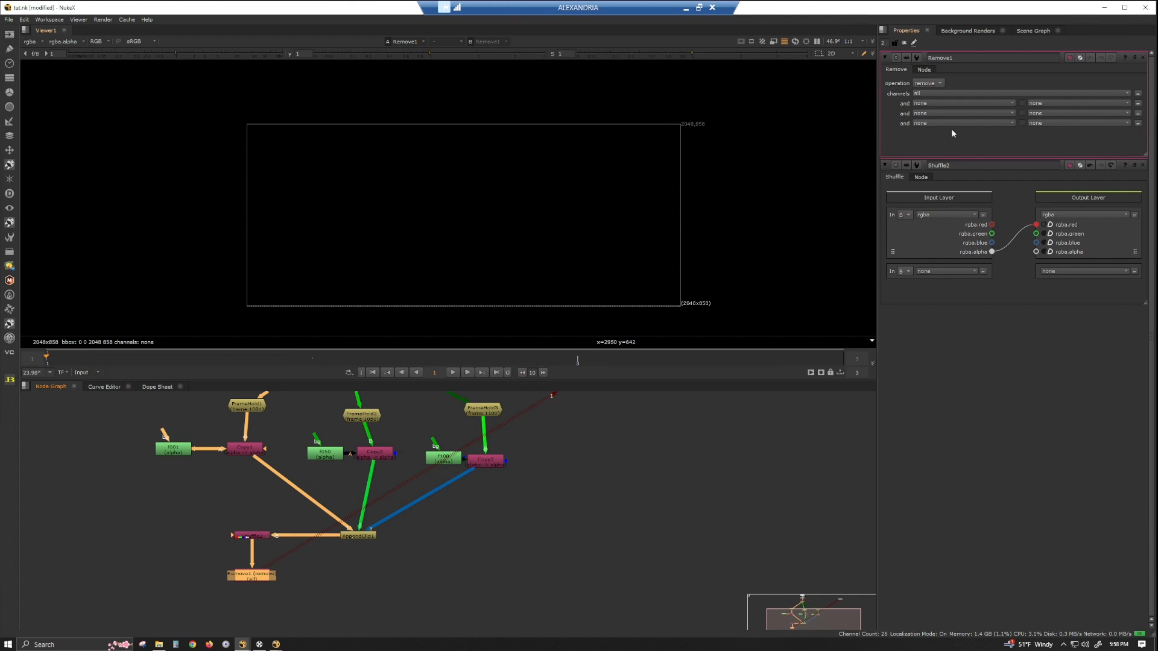
Set the Remove node to keep only the red channel.
{"action": "left_click", "coordinate": [935, 85]}
{"action": "left_click", "coordinate": [928, 90]}
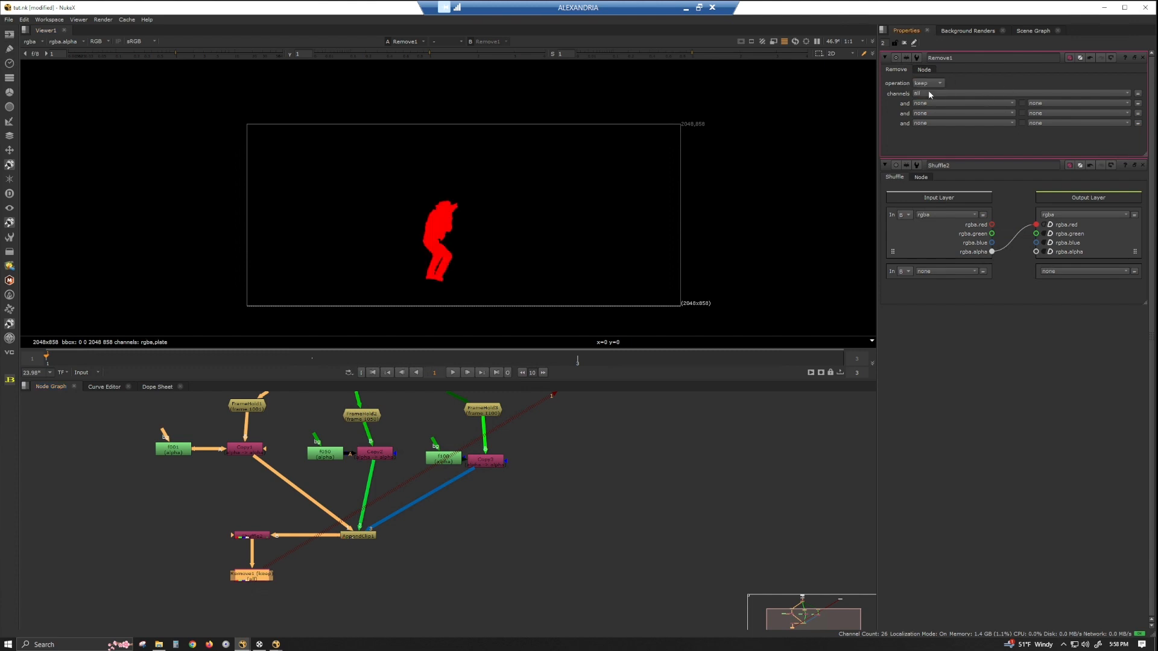
{"action": "left_click", "coordinate": [934, 94]}
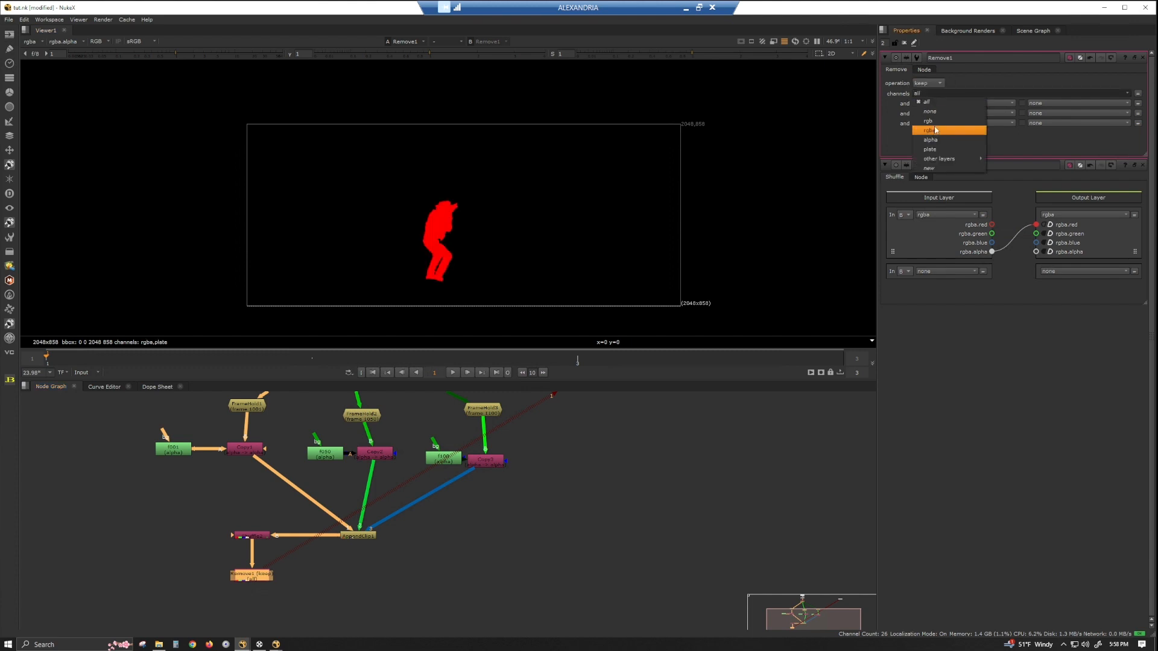
{"action": "left_click", "coordinate": [933, 122]}
{"action": "left_click", "coordinate": [1007, 93]}
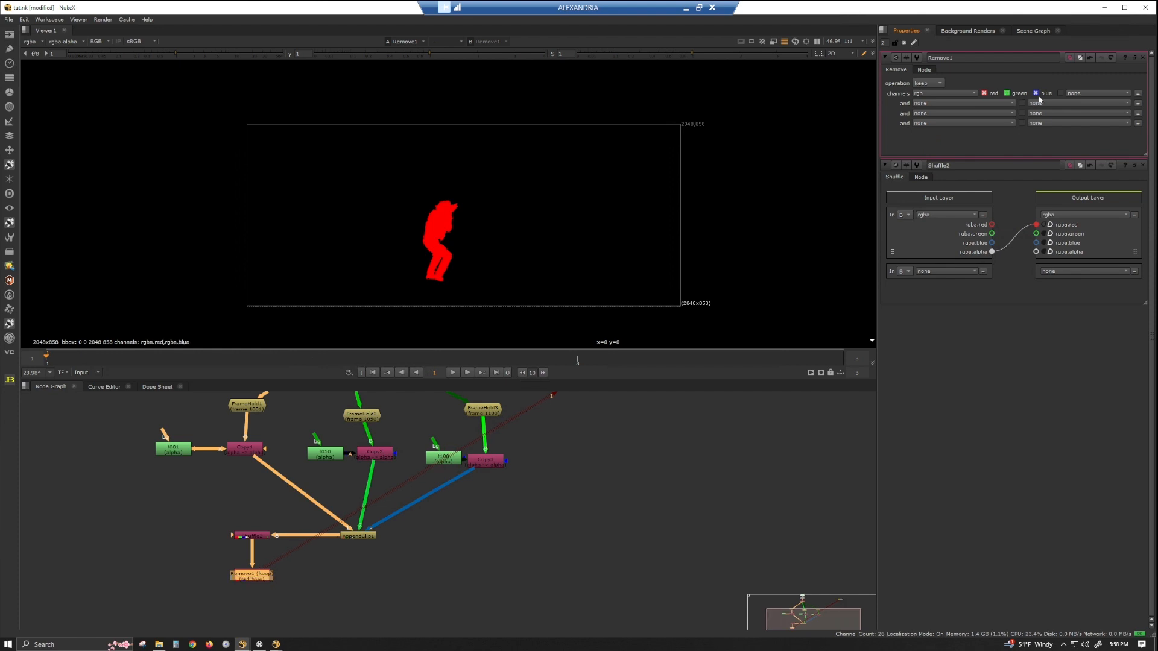
{"action": "left_click", "coordinate": [1037, 93]}
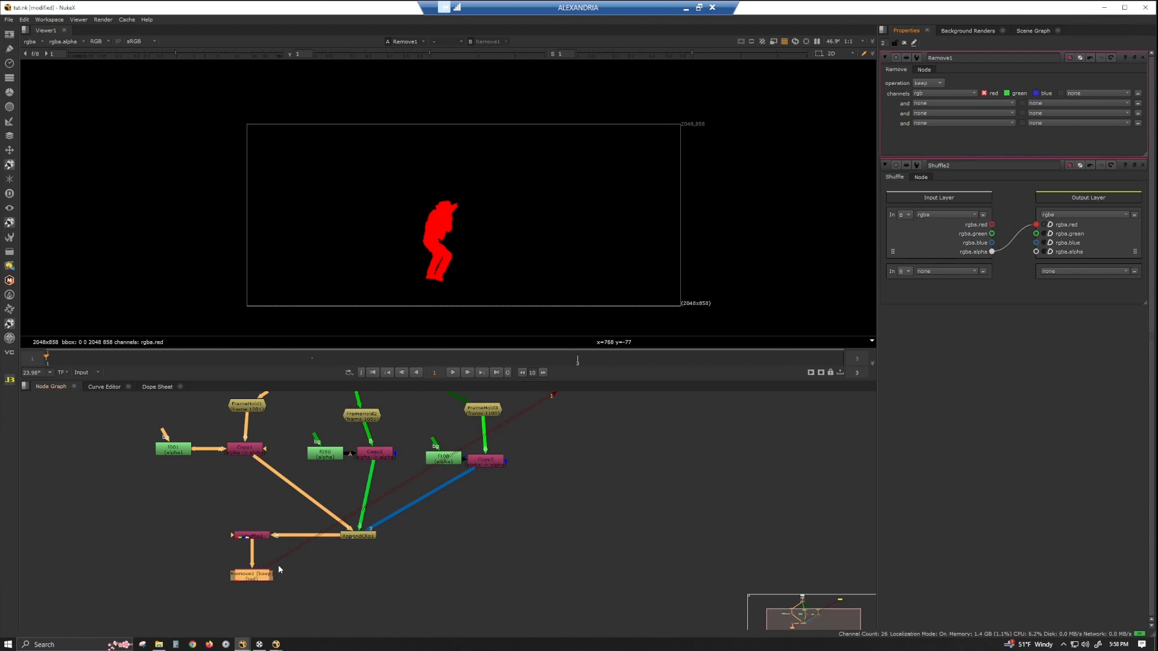
Add a second Remove node and connect its input to the AppendClip node.
{"action": "left_click", "coordinate": [444, 537]}
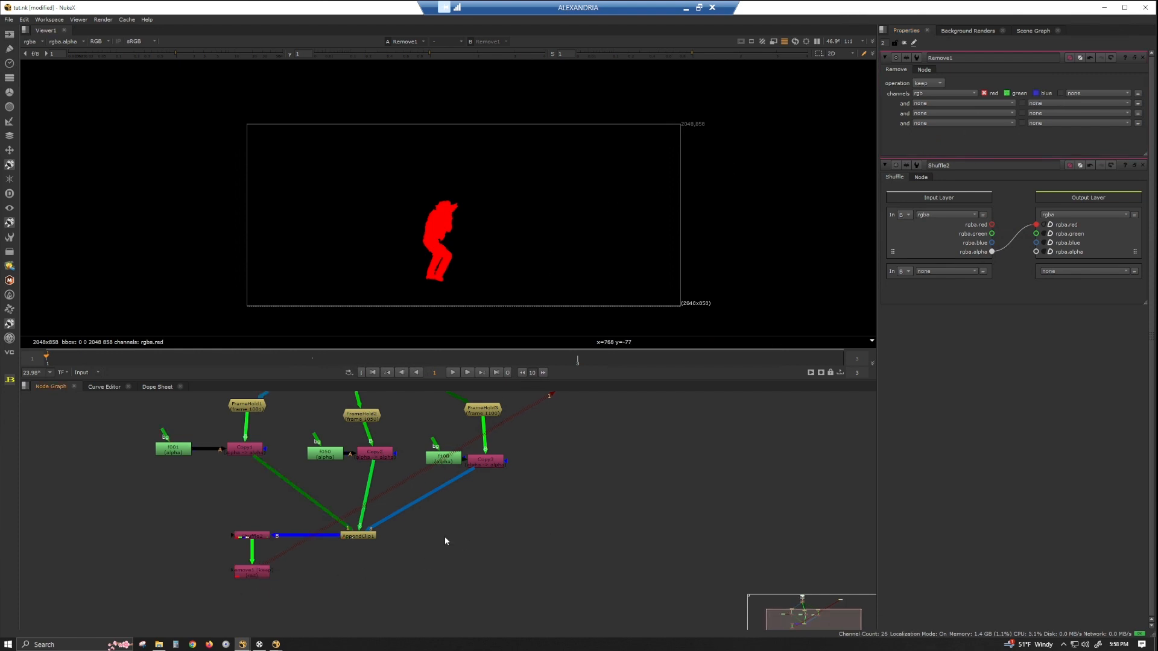
{"action": "key", "text": "Tab"}
{"action": "key", "text": "Return"}
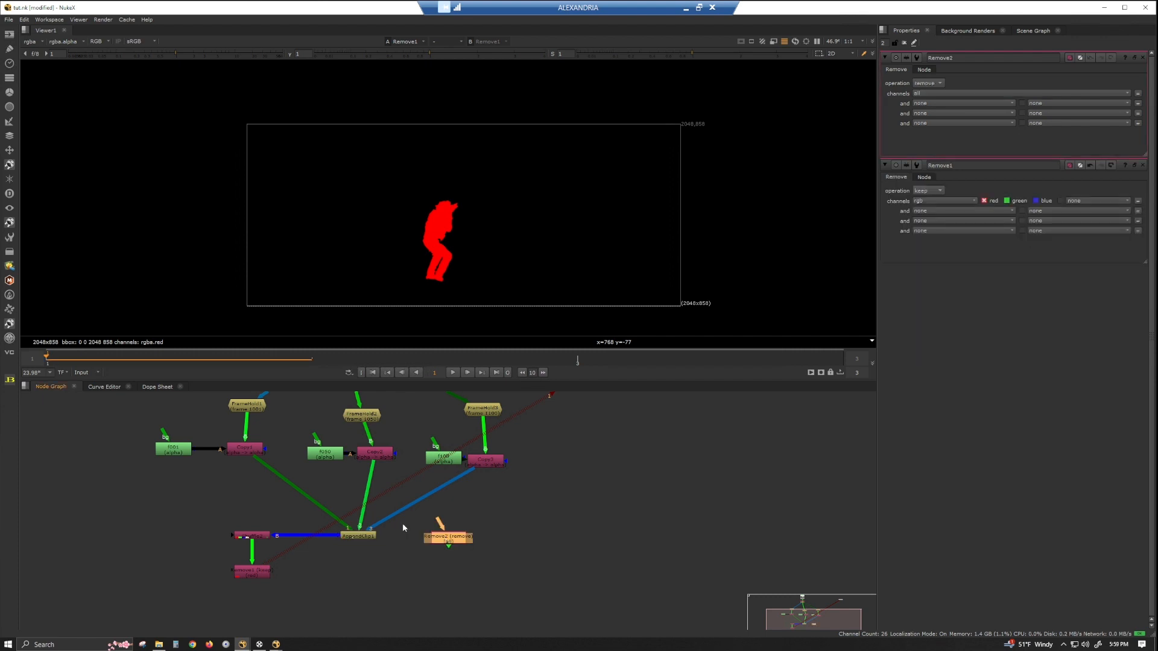
{"action": "left_click_drag", "start_coordinate": [439, 522], "coordinate": [360, 535]}
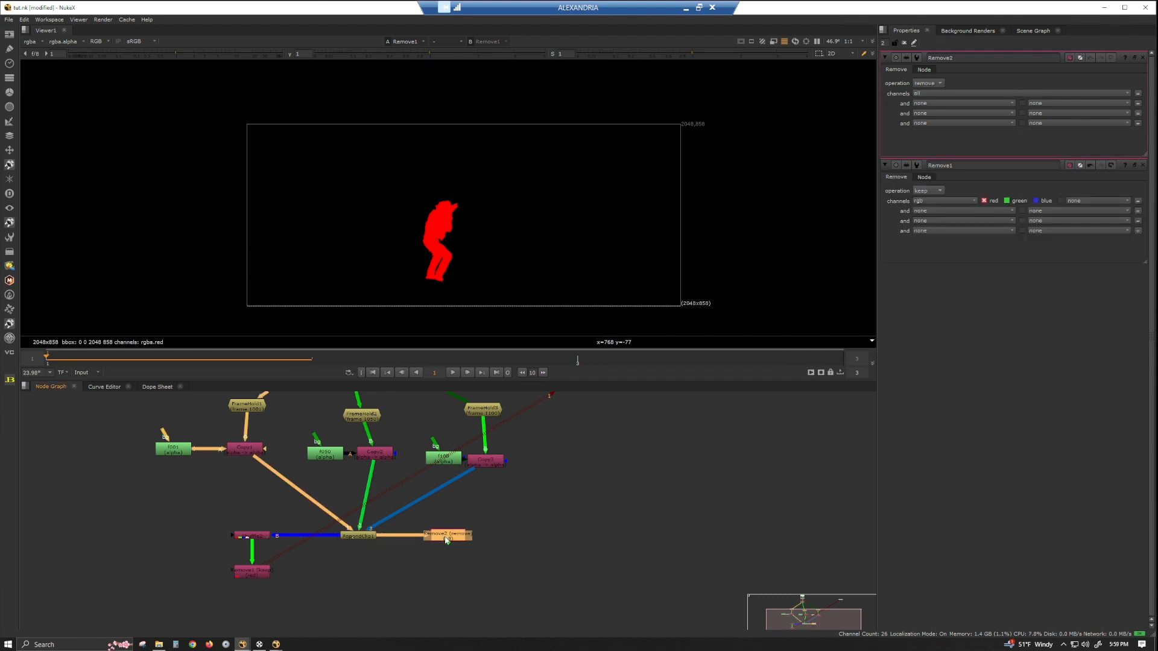
Set the second Remove node to keep the rgb channels.
{"action": "left_click", "coordinate": [944, 94]}
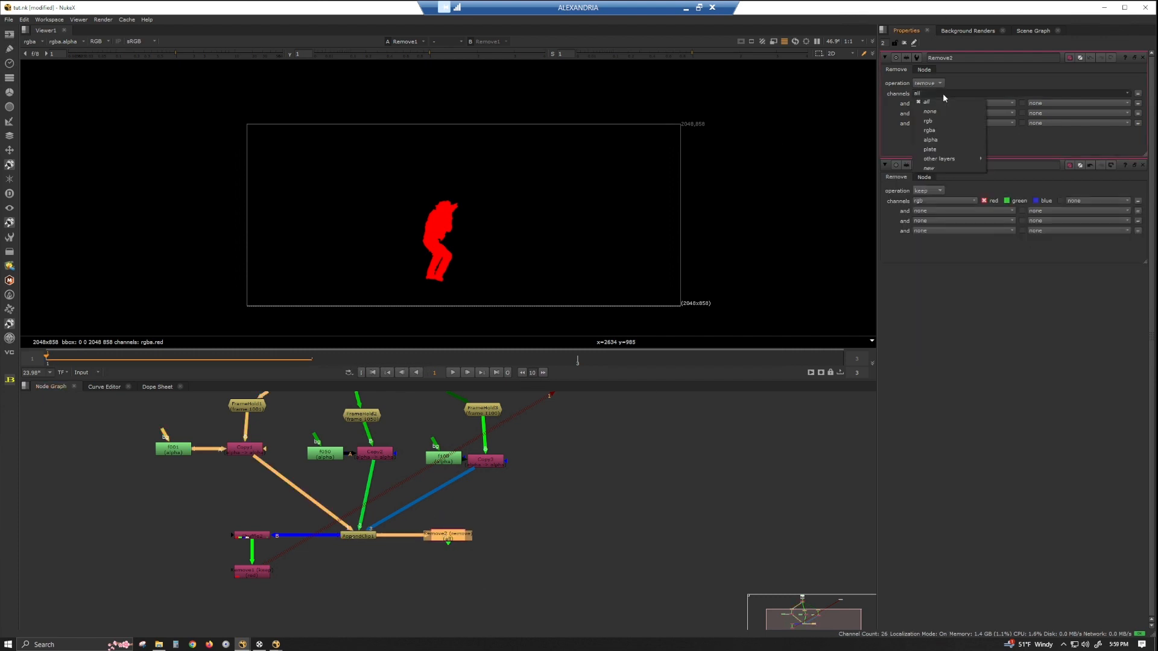
{"action": "left_click", "coordinate": [949, 131]}
{"action": "left_click", "coordinate": [934, 110]}
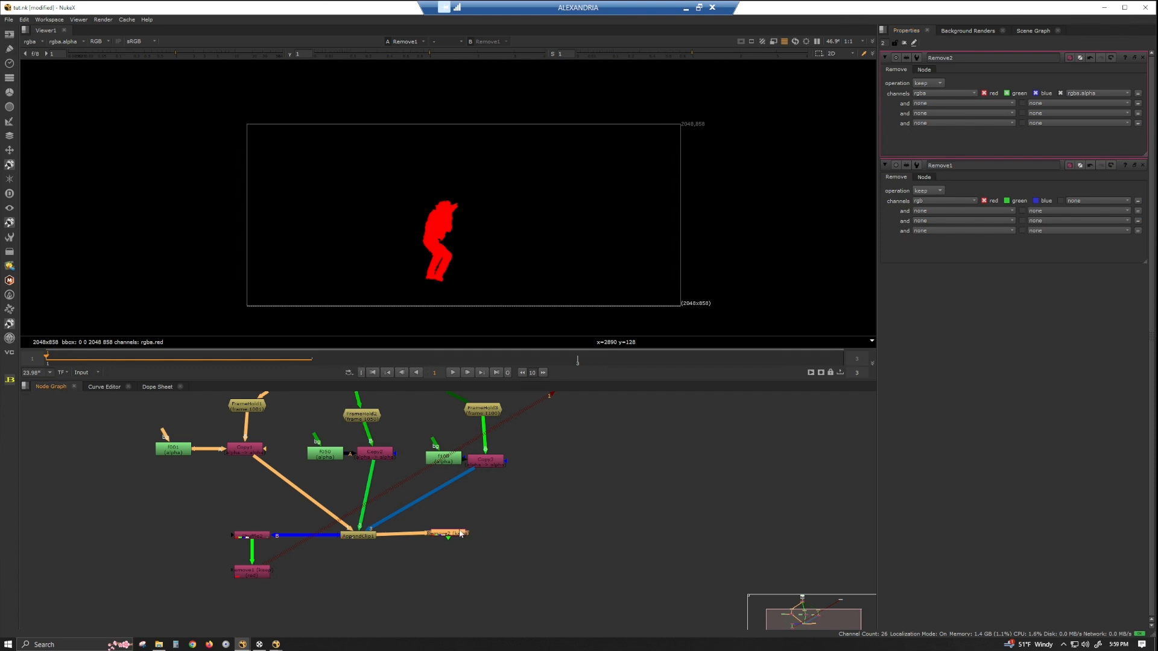
{"action": "left_click_drag", "start_coordinate": [451, 534], "coordinate": [454, 537]}
{"action": "left_click", "coordinate": [948, 93]}
{"action": "left_click", "coordinate": [940, 118]}
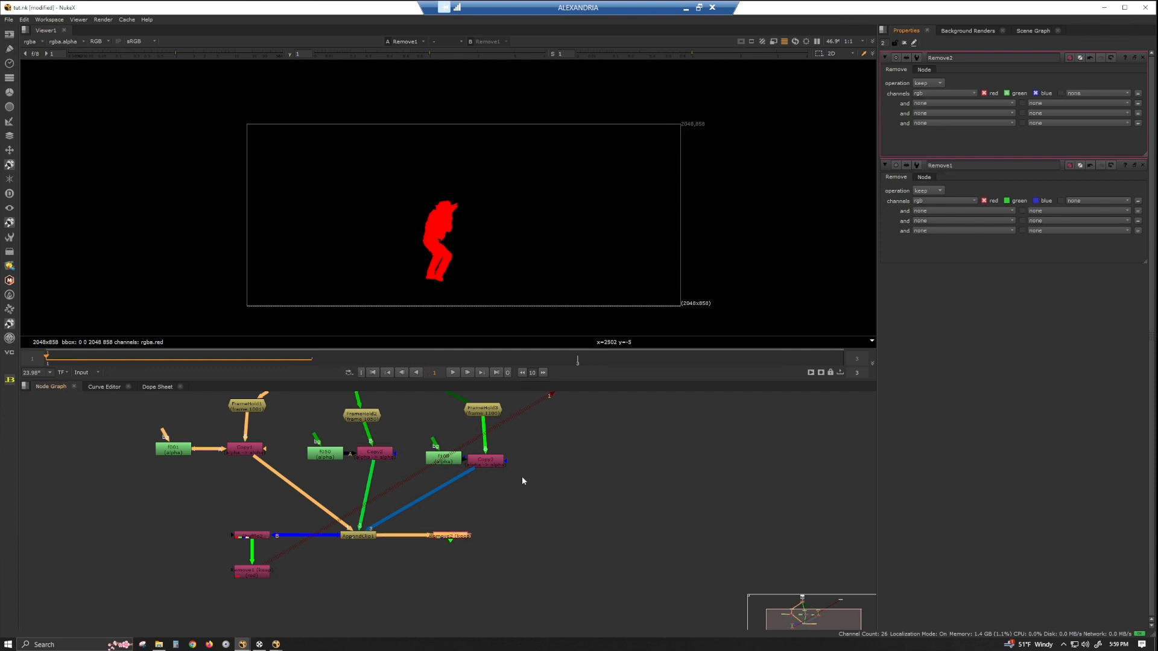
View the second Remove node and add a Dot node beneath it.
{"action": "key", "text": "1"}
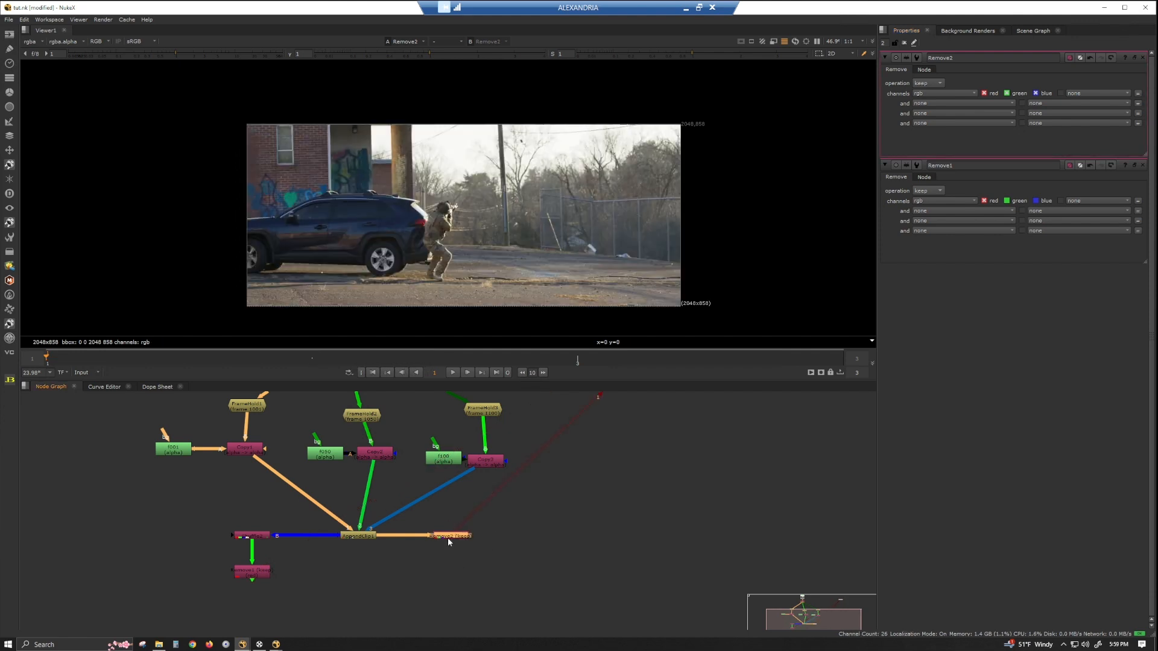
{"action": "key", "text": "period"}
{"action": "left_click_drag", "start_coordinate": [454, 552], "coordinate": [453, 579]}
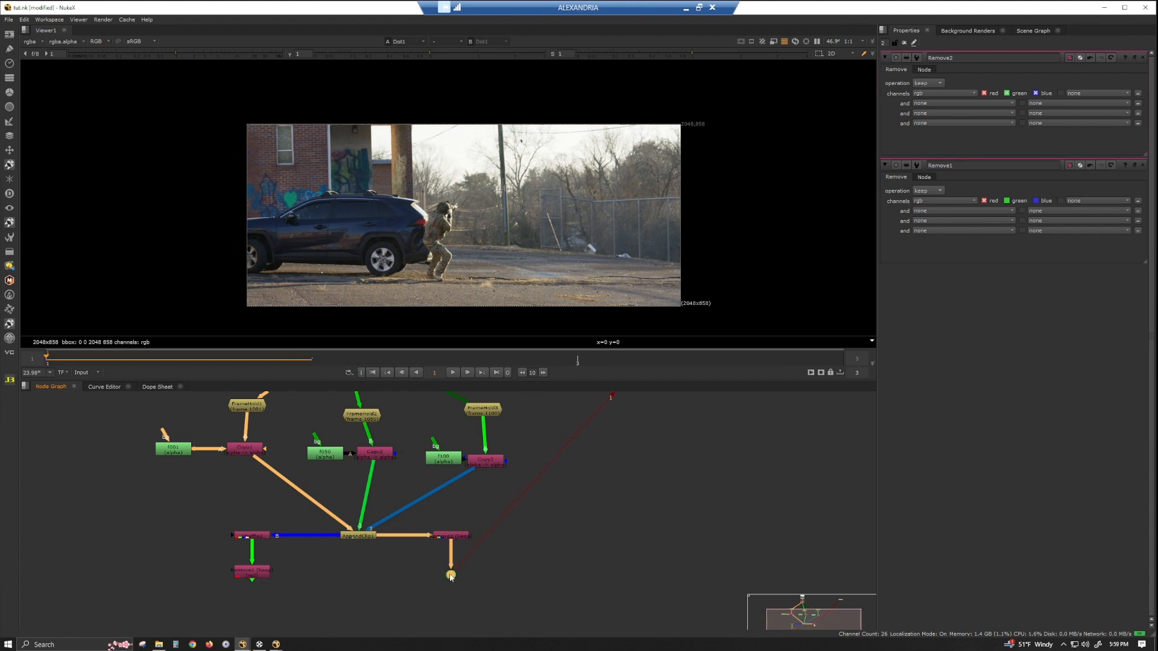
Add a CopyCat node and connect its Input to the Dot.
{"action": "middle_click_drag", "start_coordinate": [505, 570], "coordinate": [581, 558]}
{"action": "left_click", "coordinate": [457, 556]}
{"action": "key", "text": "Tab"}
{"action": "type", "text": "copy"}
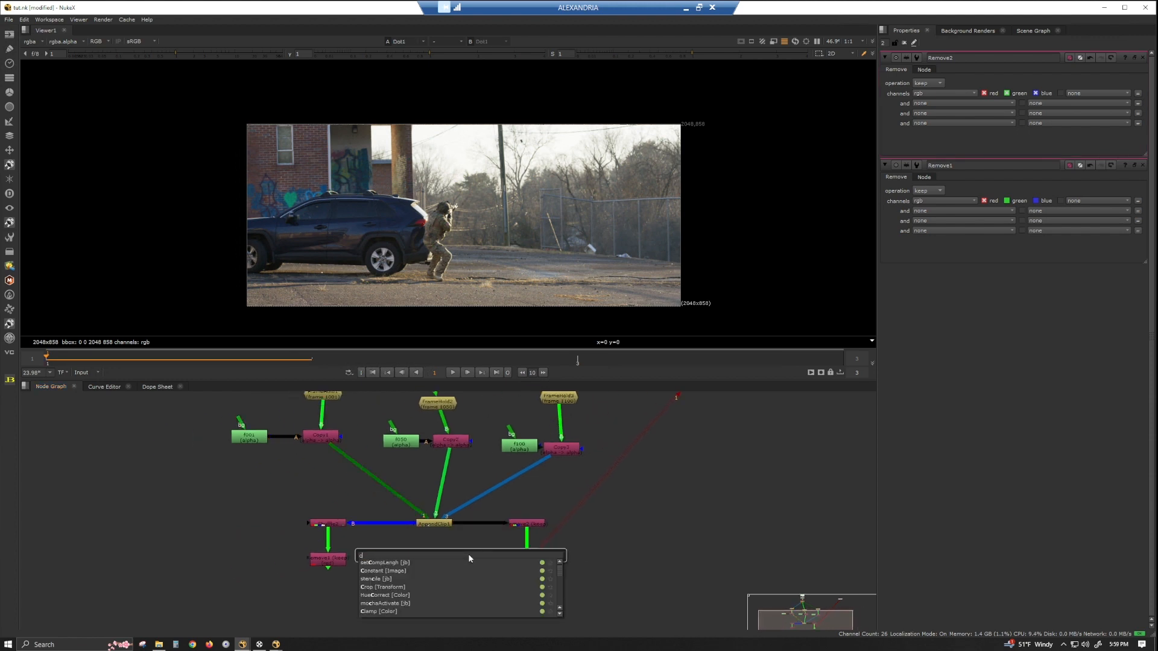
{"action": "key", "text": "Down"}
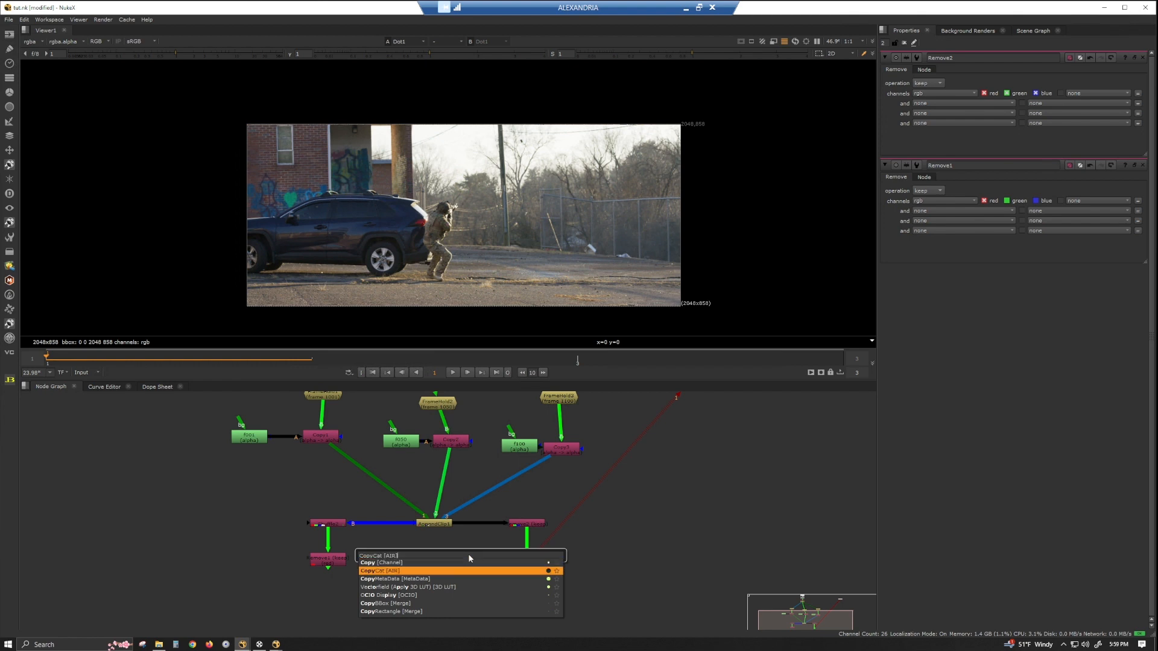
{"action": "key", "text": "Return"}
{"action": "left_click_drag", "start_coordinate": [466, 547], "coordinate": [527, 564]}
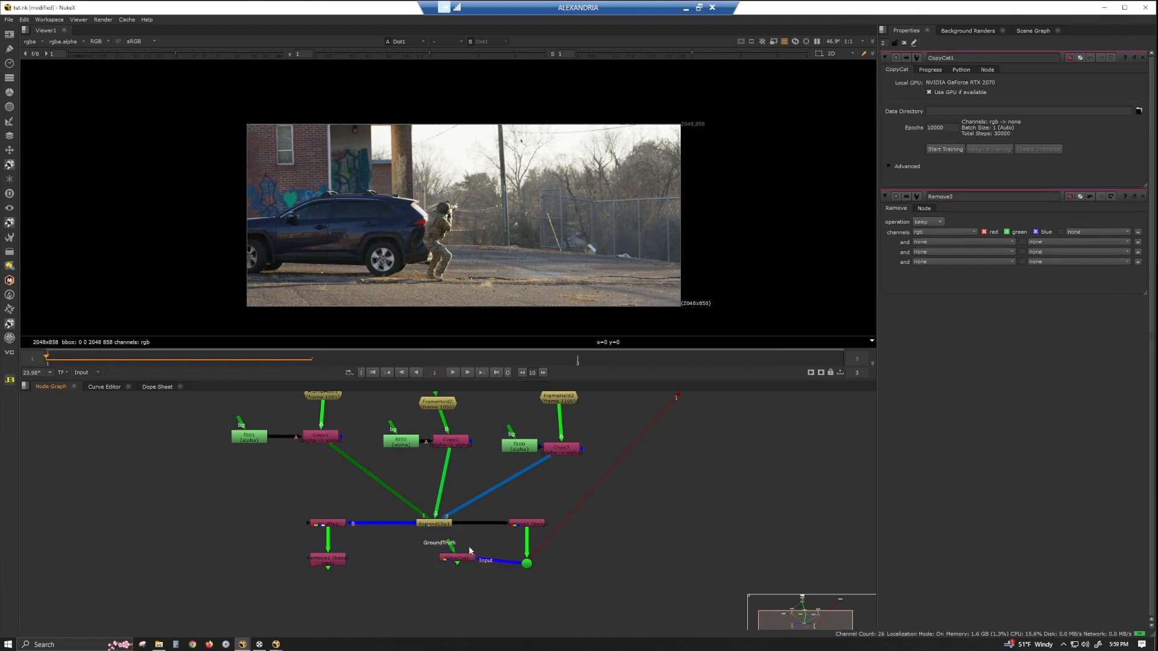
Connect the CopyCat's GroundTruth input to the red-only Remove node and position the CopyCat node.
{"action": "left_click_drag", "start_coordinate": [448, 546], "coordinate": [330, 559]}
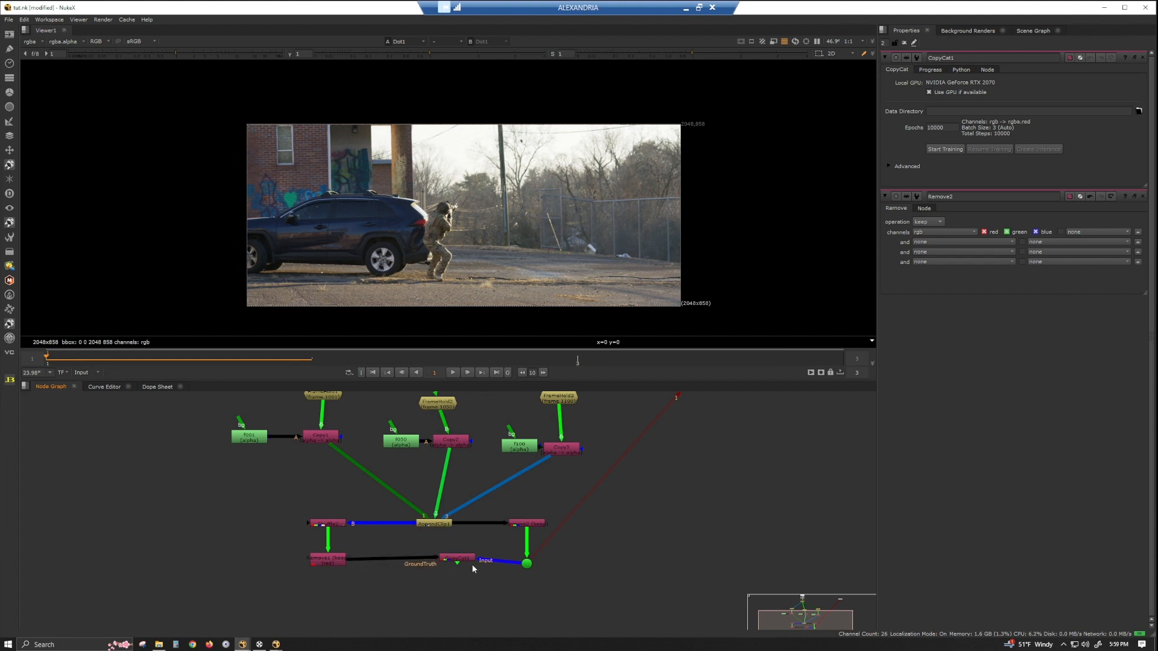
{"action": "left_click_drag", "start_coordinate": [463, 562], "coordinate": [445, 561]}
{"action": "left_click", "coordinate": [526, 561]}
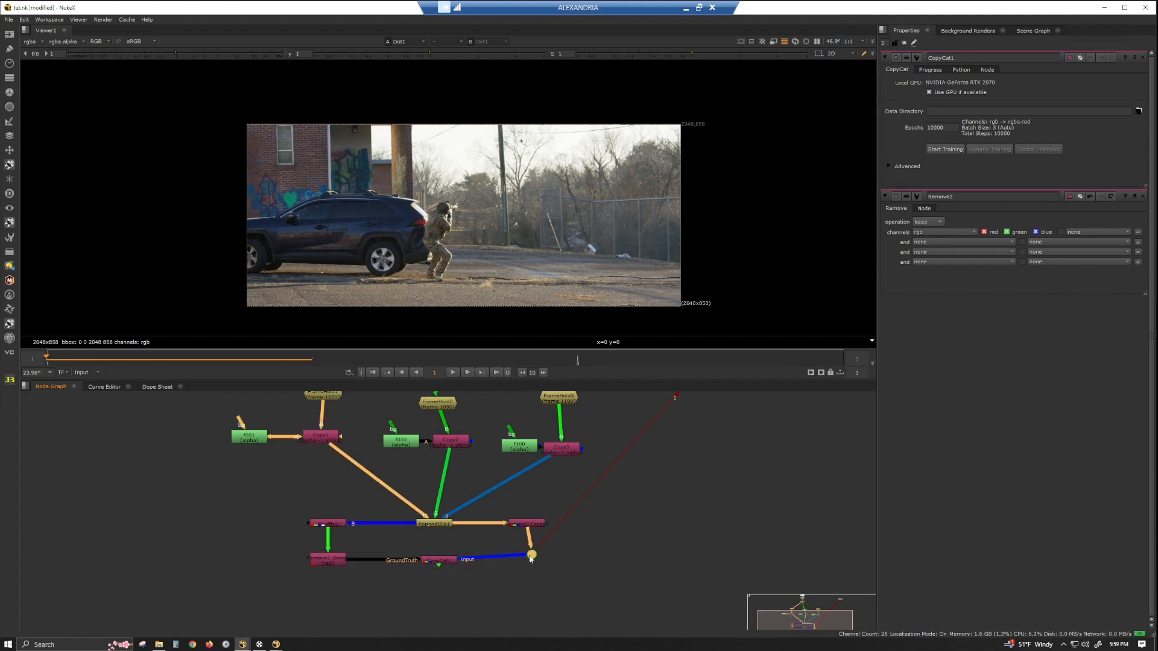
{"action": "left_click", "coordinate": [442, 561]}
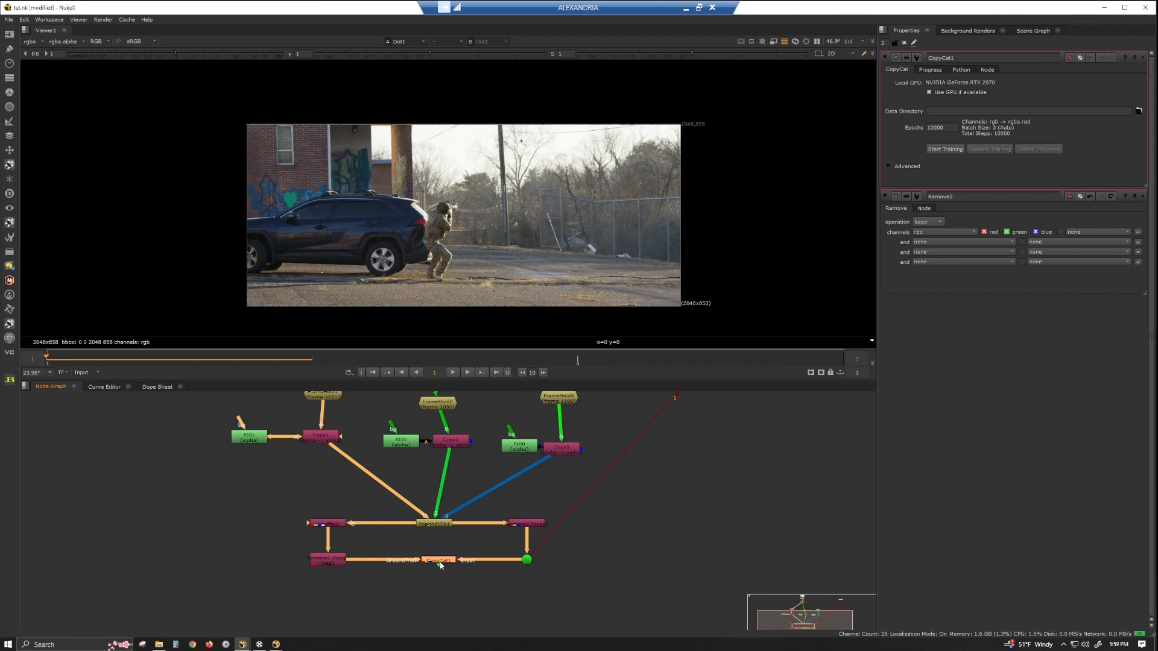
Set the CopyCat data directory to a new folder named dfault inside the soldierRunning assets folder.
{"action": "left_click", "coordinate": [1138, 111]}
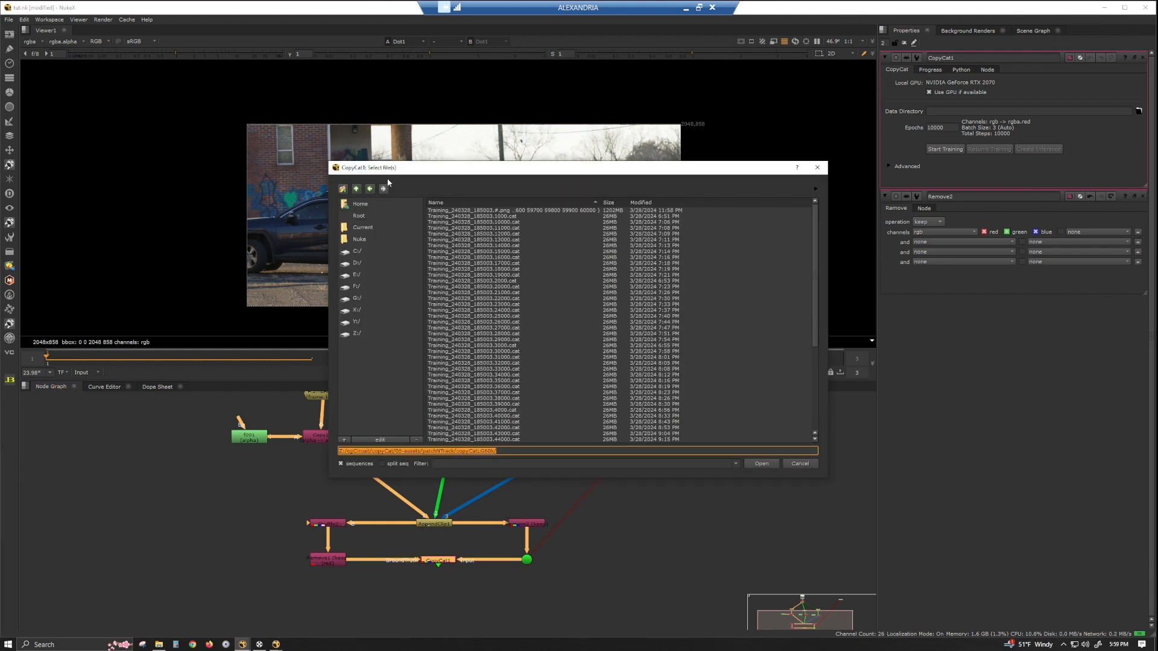
{"action": "left_click", "coordinate": [357, 189]}
{"action": "left_click", "coordinate": [357, 189]}
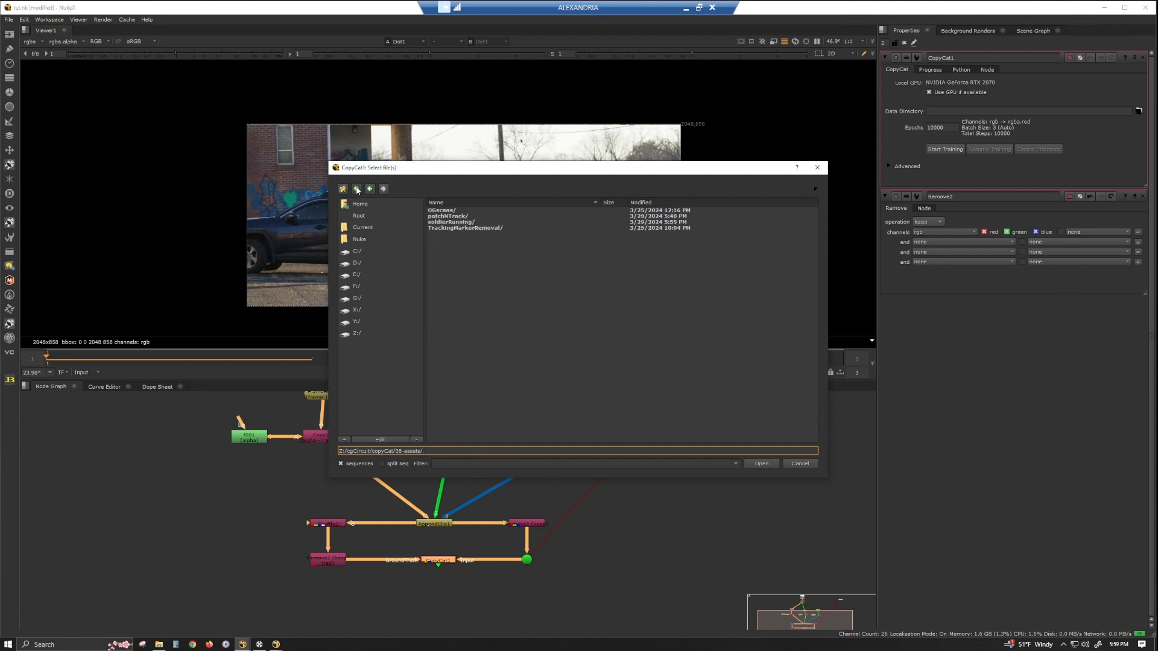
{"action": "double_click", "coordinate": [460, 222]}
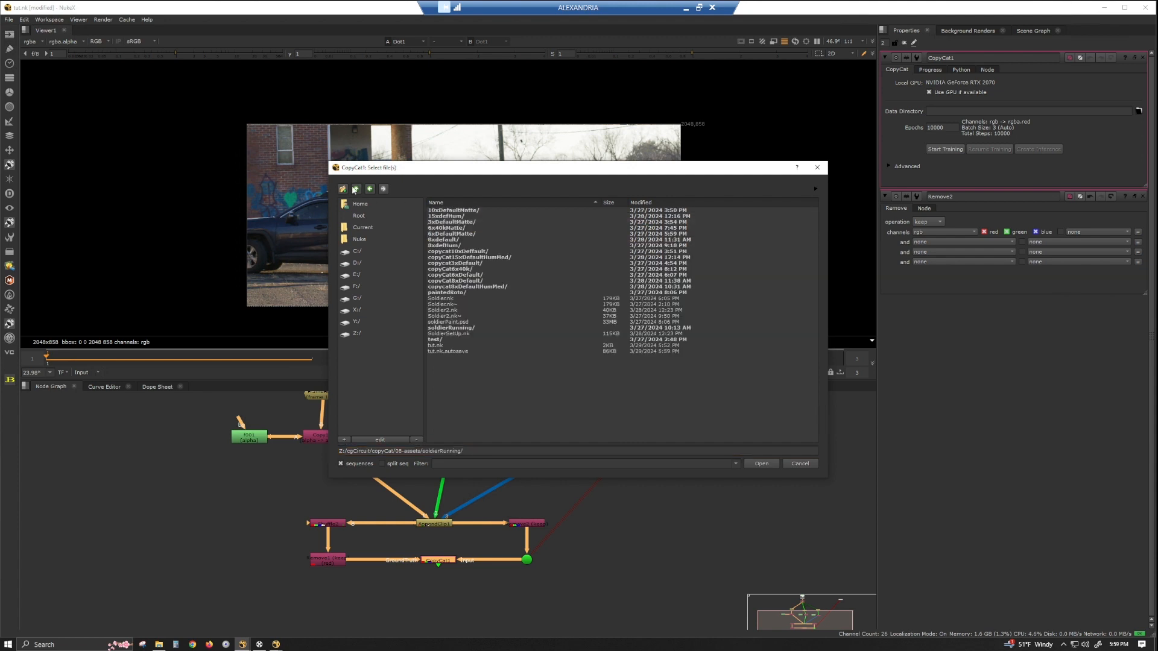
{"action": "left_click", "coordinate": [343, 189]}
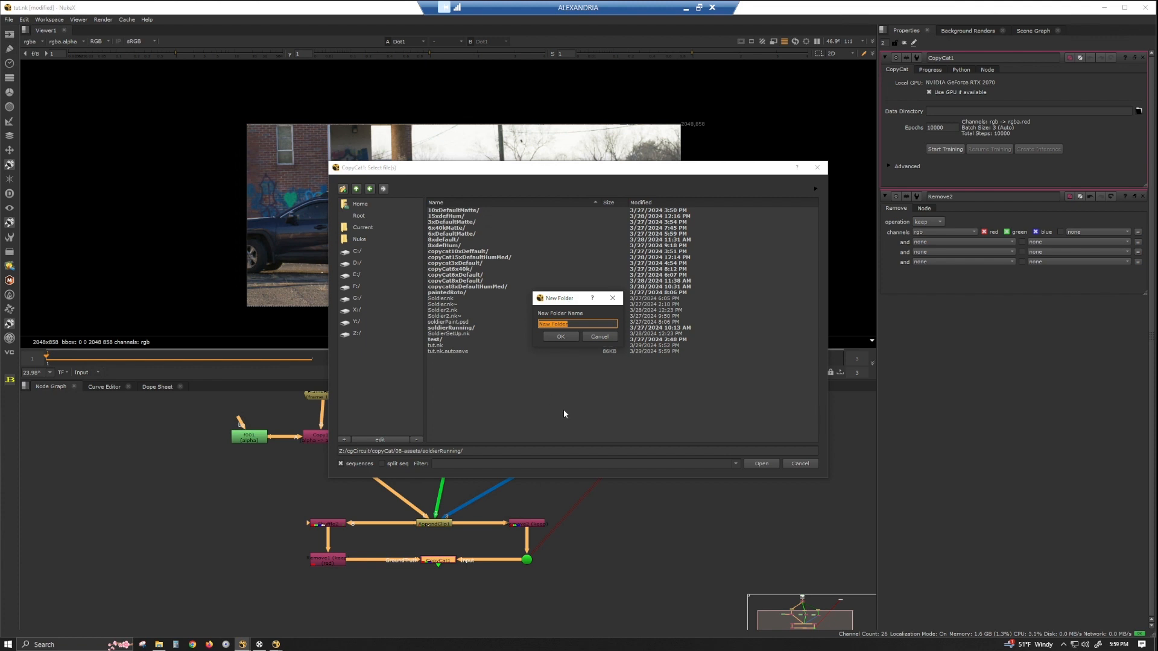
{"action": "type", "text": "d"}
{"action": "key", "text": "Return"}
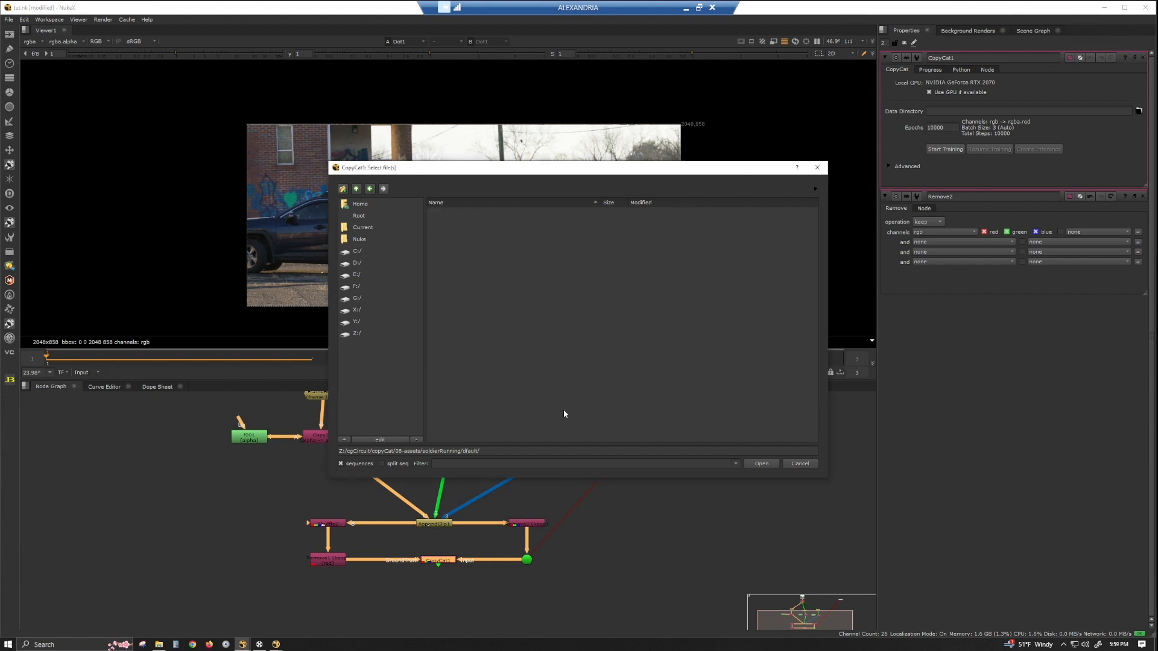
{"action": "left_click", "coordinate": [763, 463]}
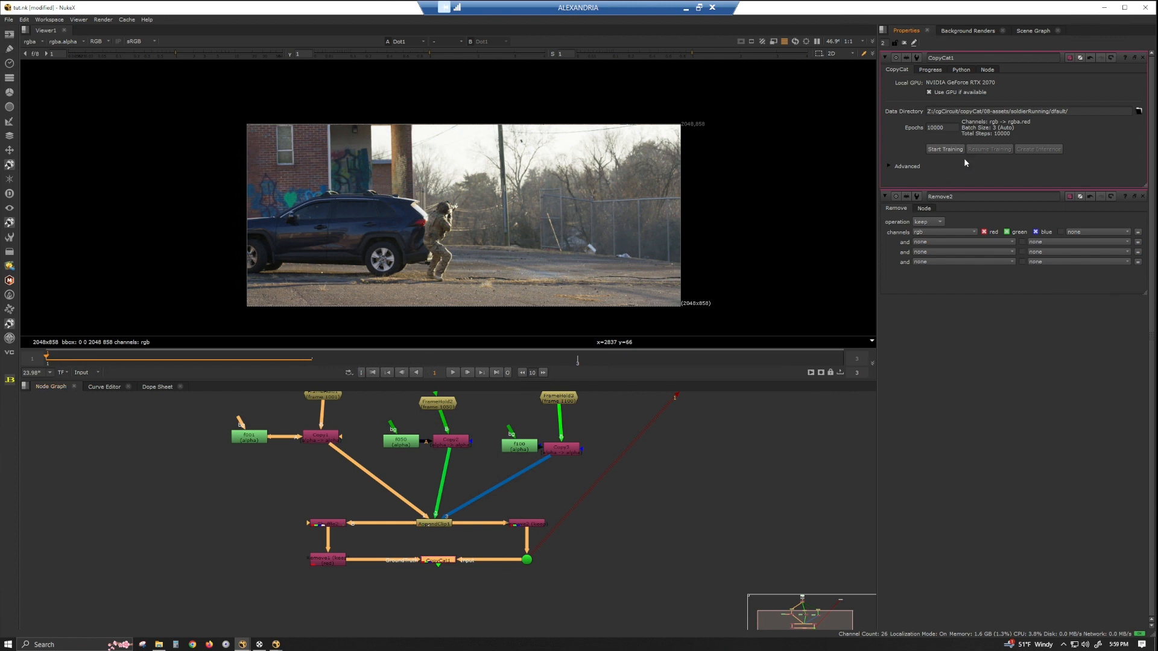
Expand the CopyCat's advanced options, review the initial weights choices, and start training.
{"action": "left_click", "coordinate": [889, 165]}
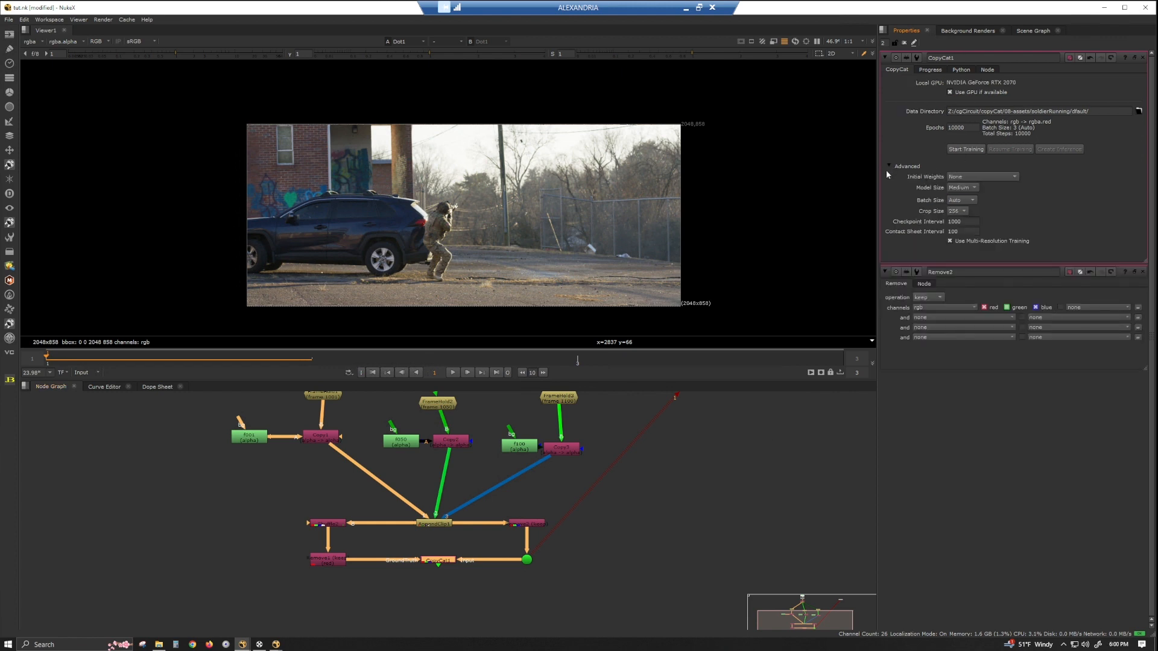
{"action": "left_click", "coordinate": [995, 176]}
{"action": "mouse_move", "coordinate": [988, 226]}
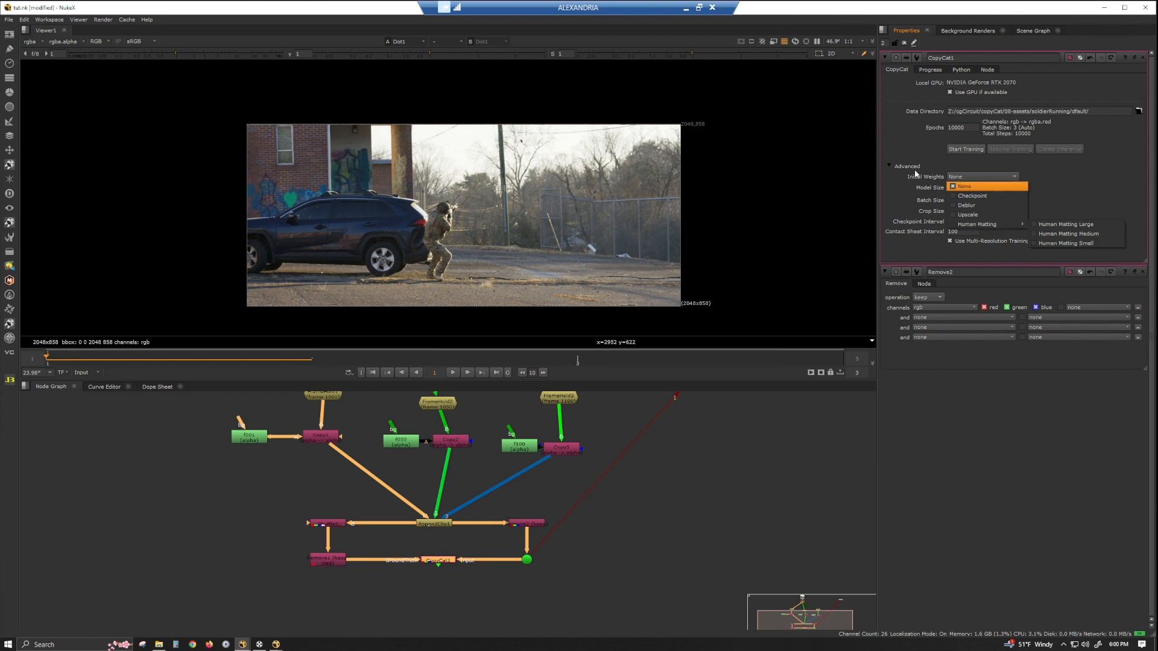
{"action": "left_click", "coordinate": [901, 135]}
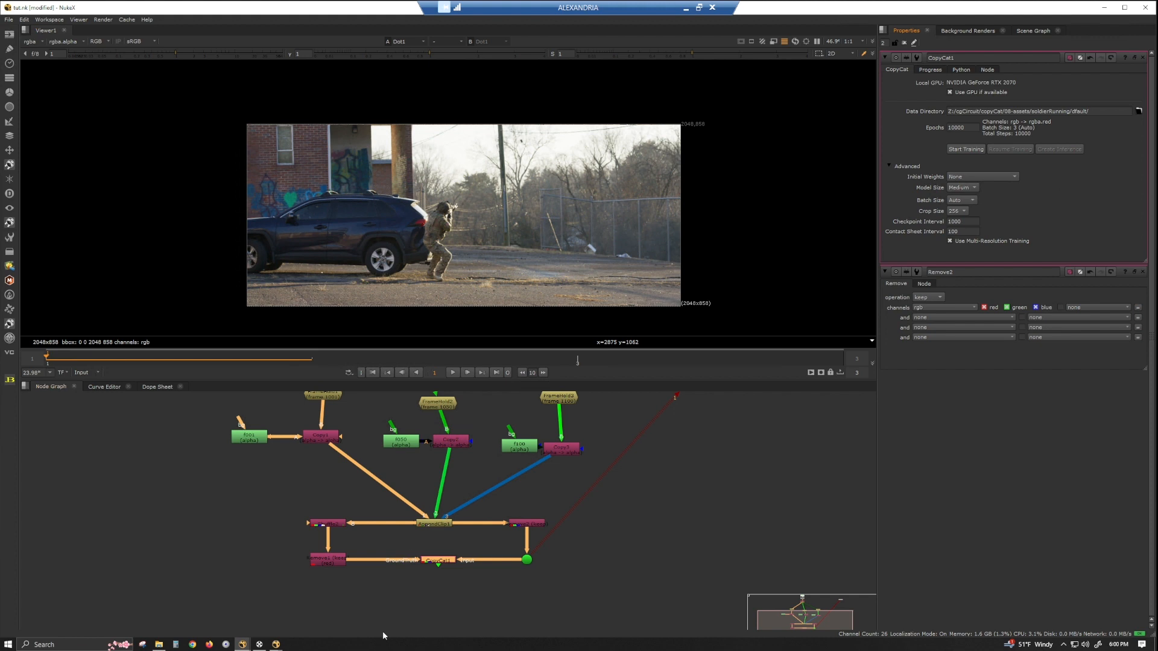
{"action": "left_click", "coordinate": [967, 150]}
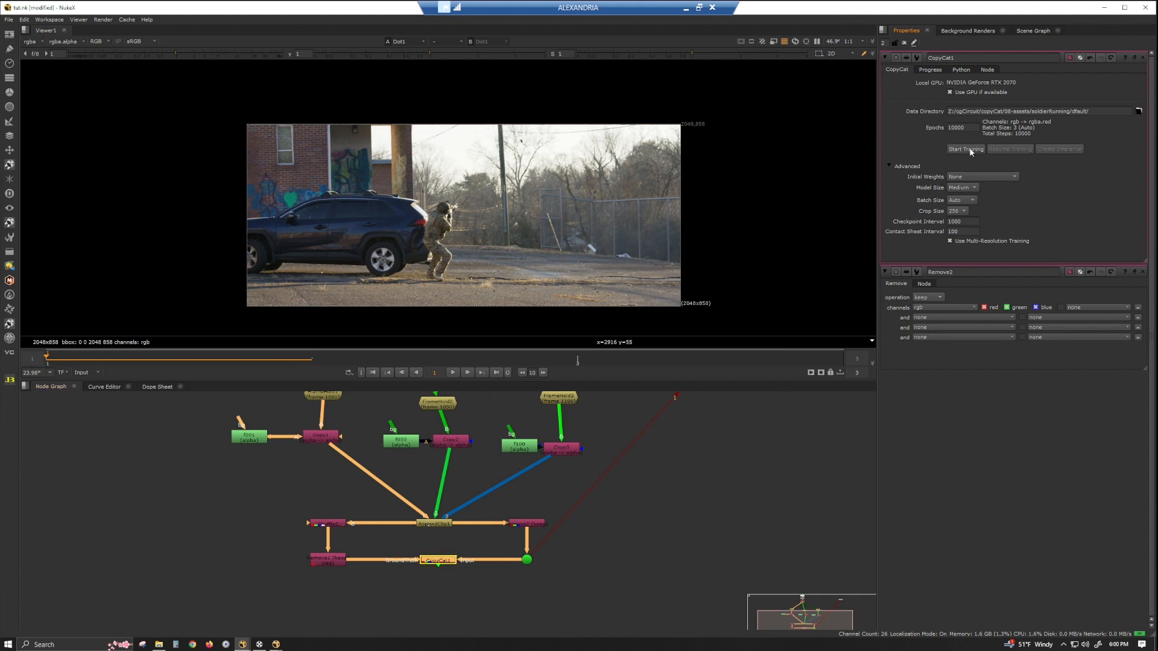